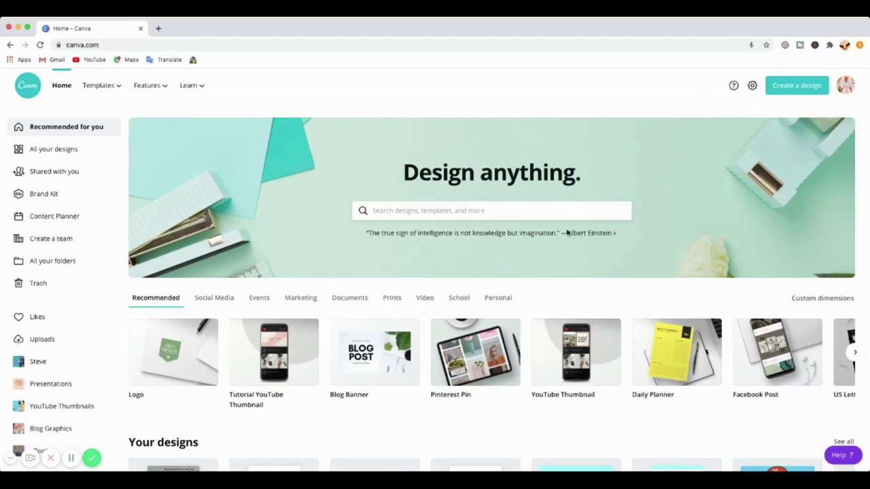
scroll(567, 233, down, 8)
scroll(567, 233, up, 4)
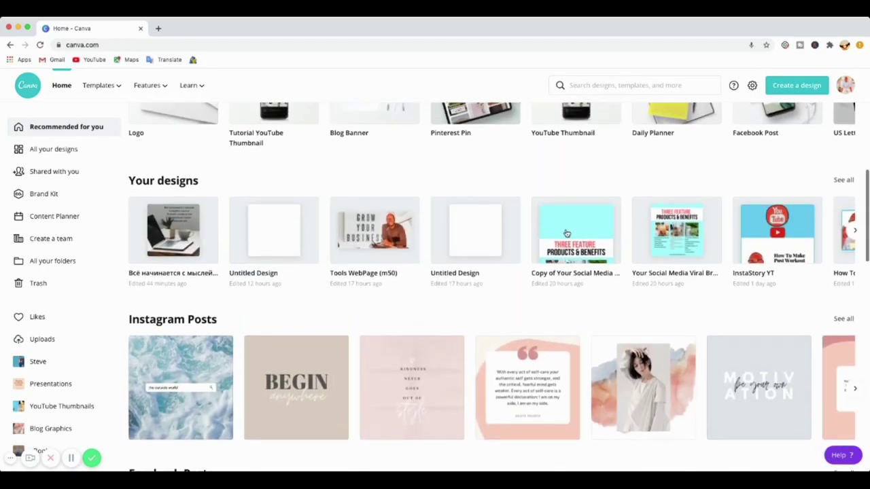
scroll(567, 233, up, 4)
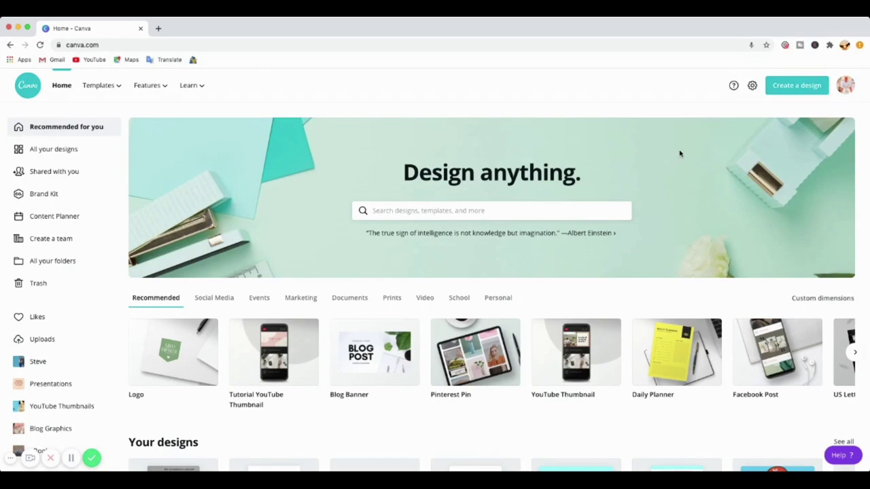
Create a new blank design with custom dimensions of 1000 × 1000 px.
click(789, 89)
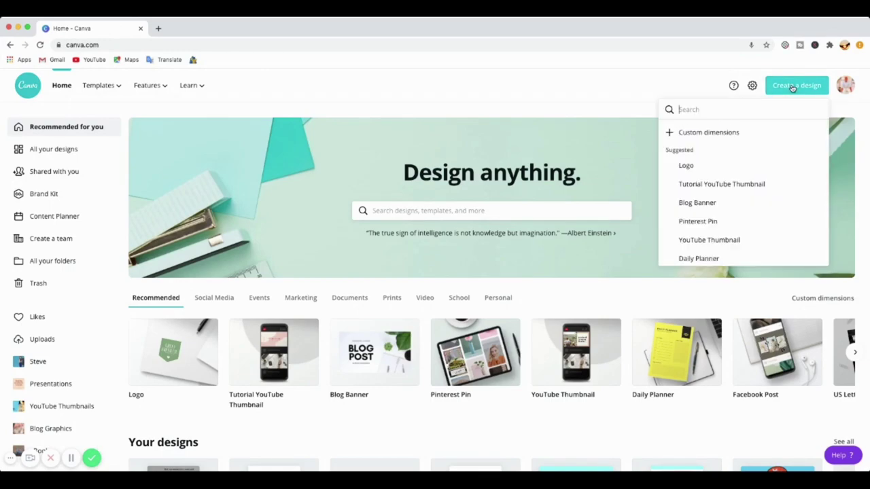
click(718, 134)
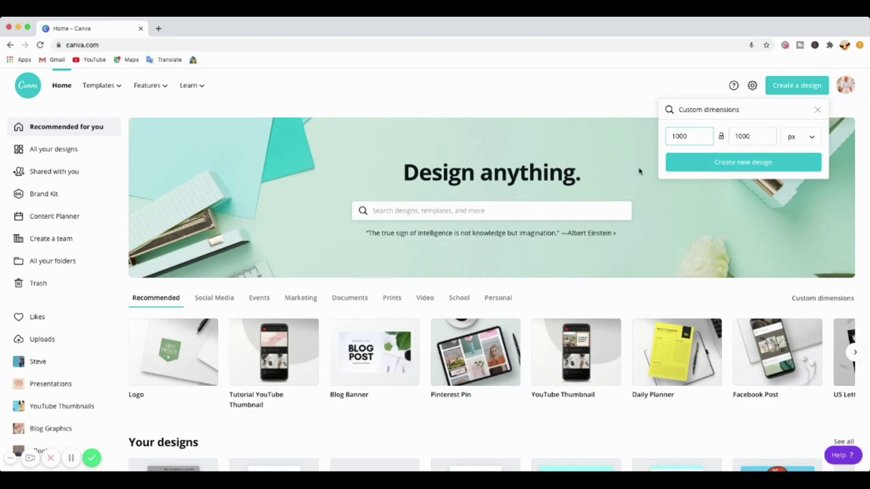
click(721, 165)
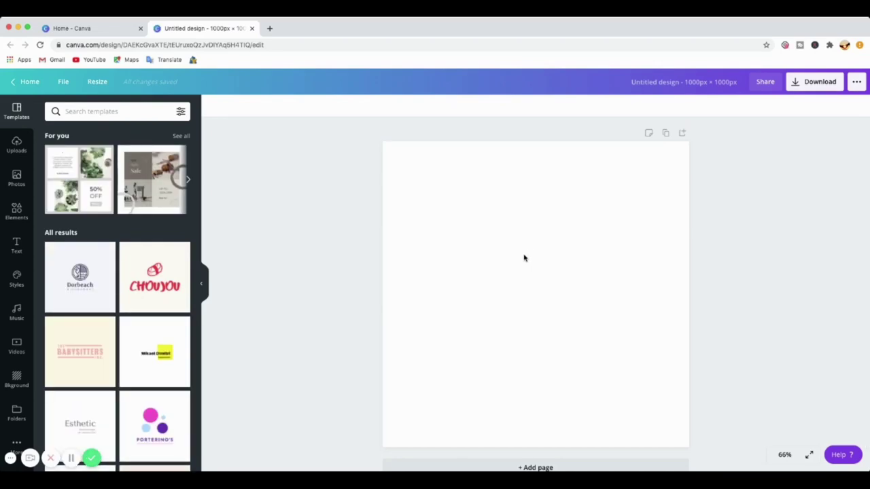
Add a text box to the blank page reading "Happiness Is A Choice...".
click(488, 301)
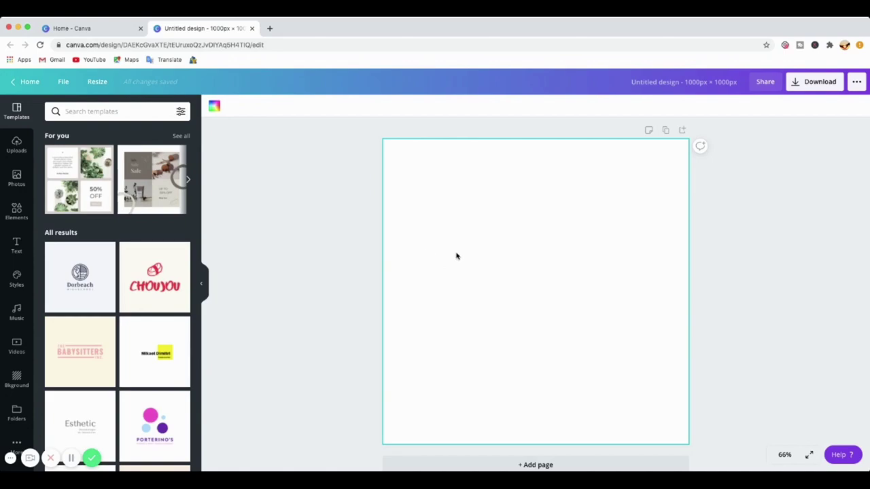
key(t)
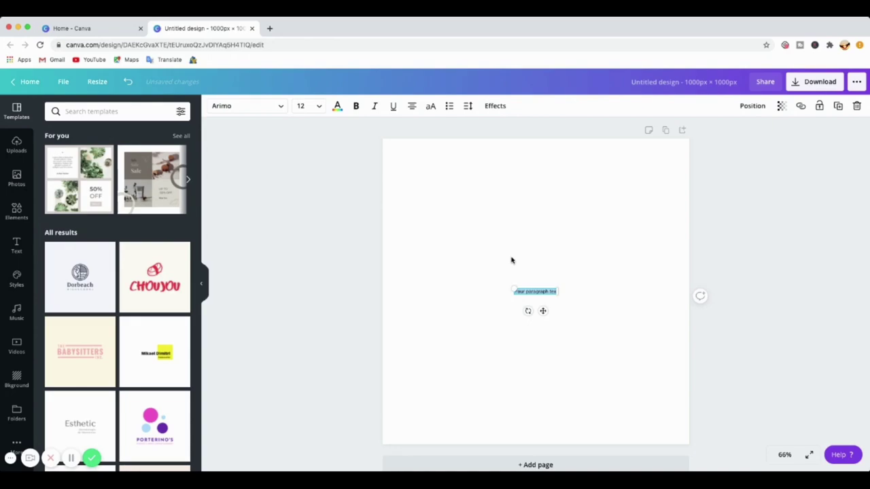
text(Happiness)
text( Is Act)
text(hiev)
text(e.)
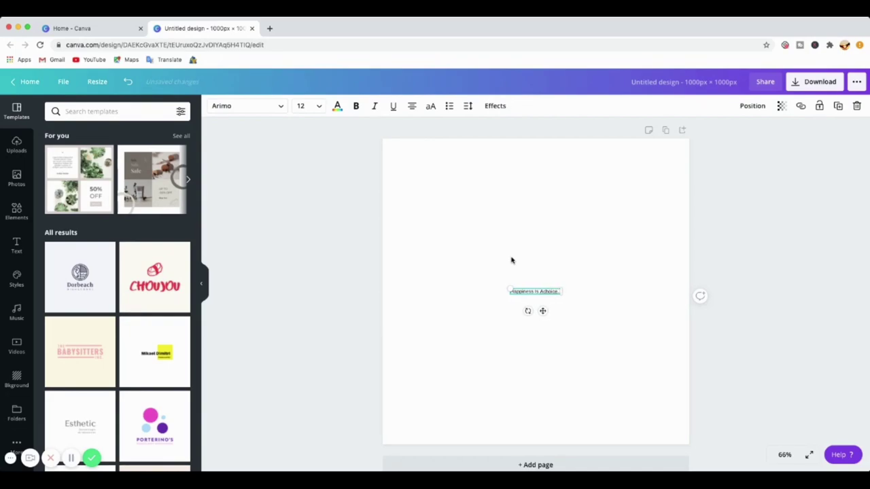
click(542, 290)
key(Delete)
text(C)
Enlarge the quote text by setting its font size to 88.
click(321, 109)
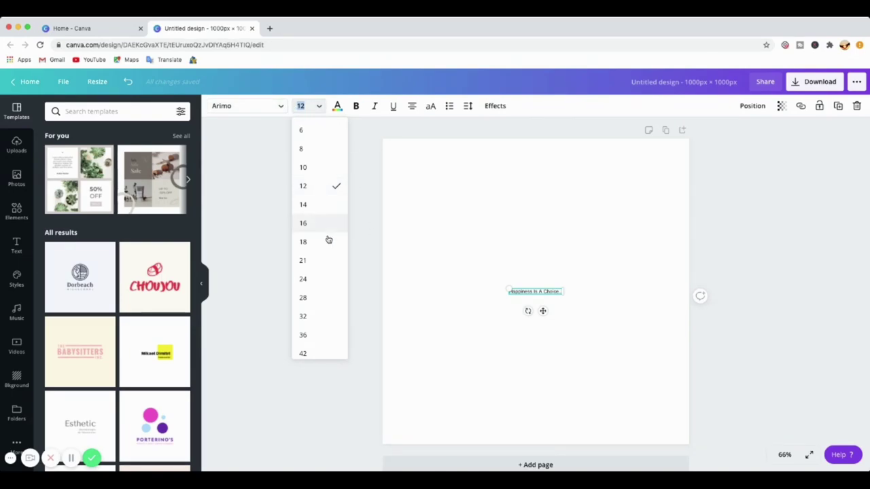
scroll(315, 313, down, 5)
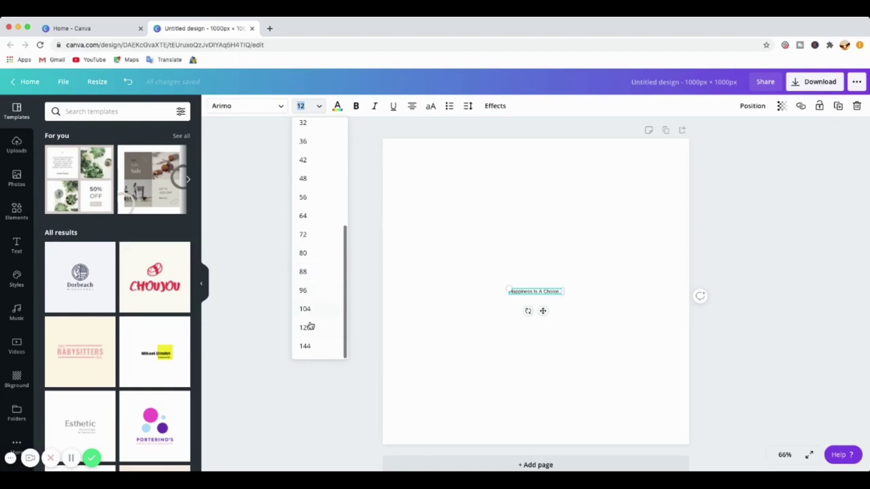
click(305, 329)
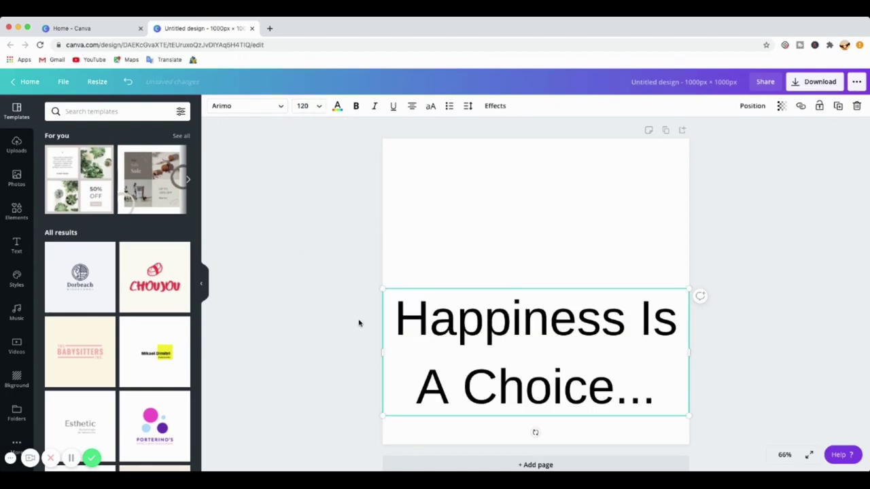
click(306, 106)
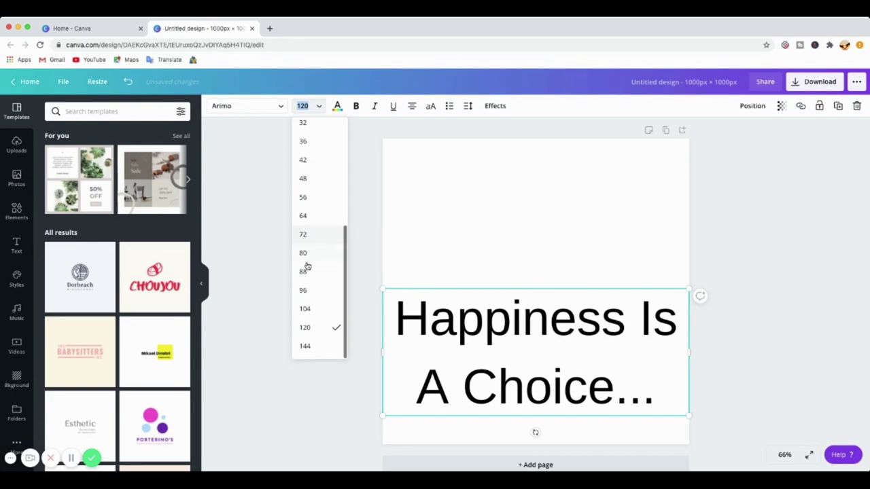
click(306, 311)
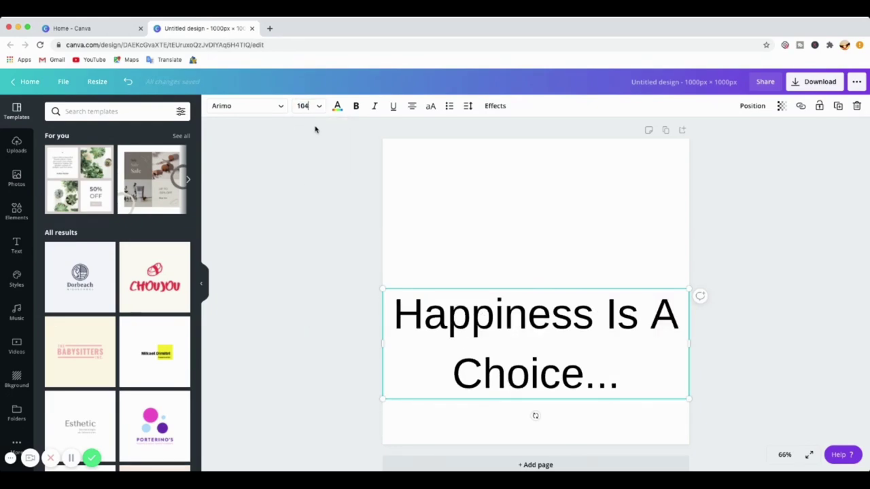
click(306, 106)
click(307, 273)
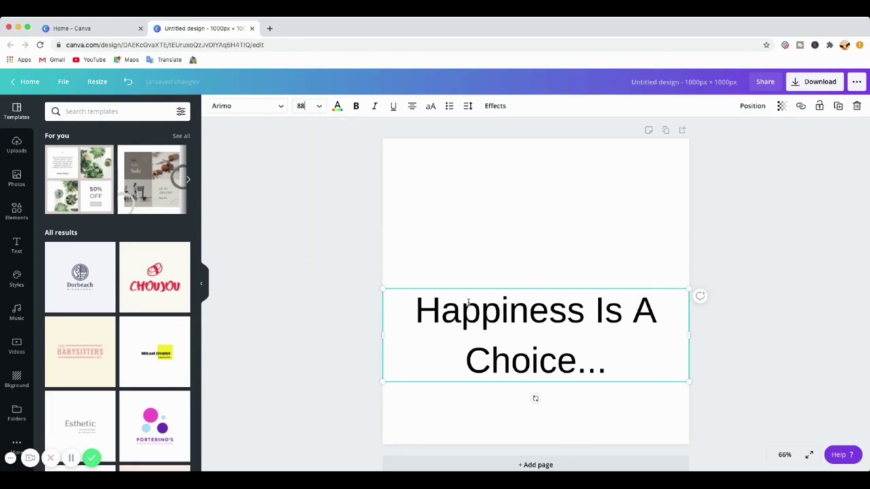
Narrow the quote's text box from both sides and center it horizontally and vertically on the page.
drag(383, 340, 413, 340)
drag(688, 340, 654, 342)
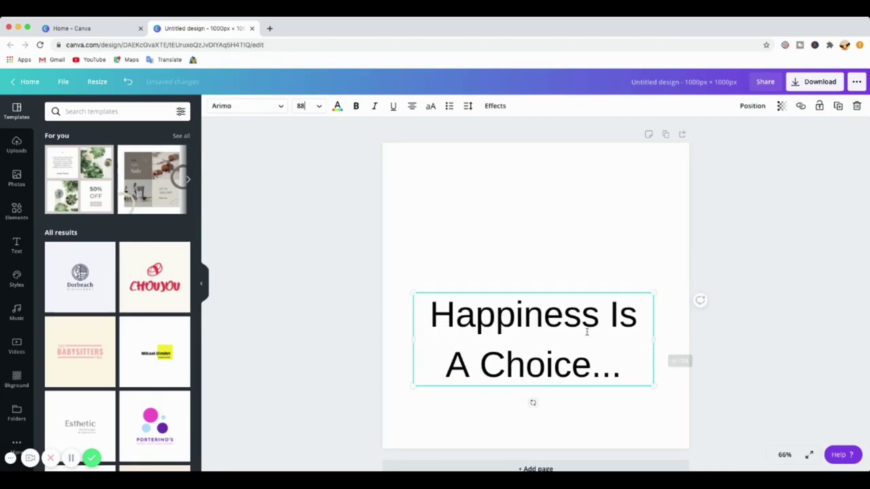
drag(525, 368, 524, 299)
click(542, 264)
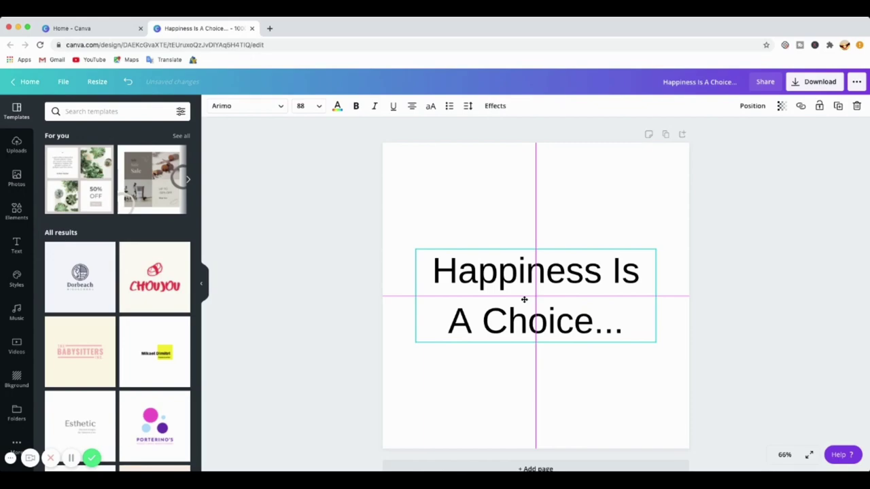
drag(524, 299, 524, 300)
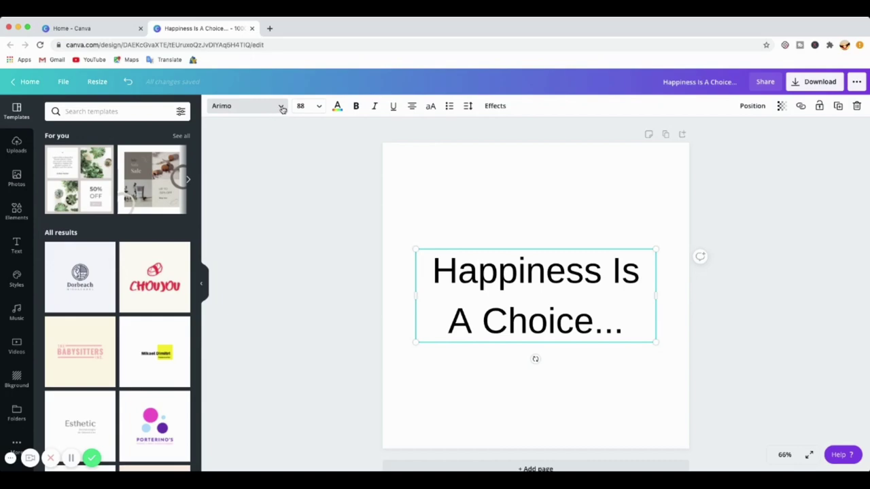
Change the font of the quote text to Trocchi and deselect the text.
click(279, 109)
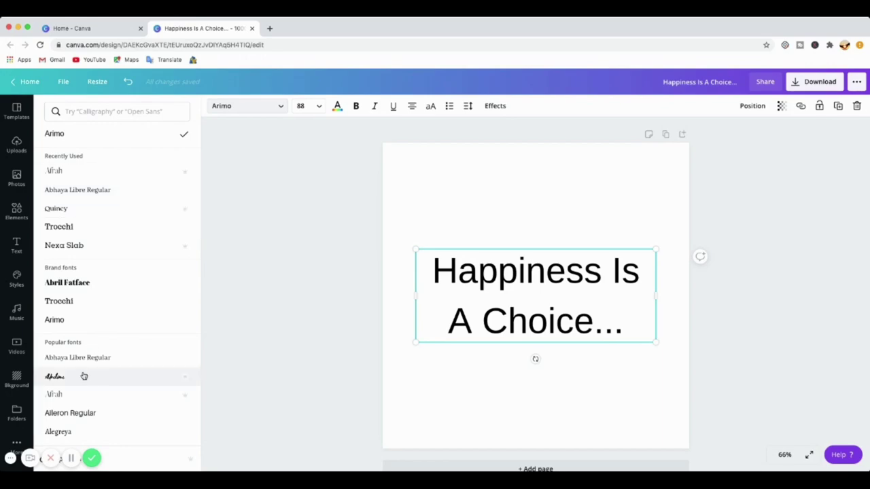
click(72, 228)
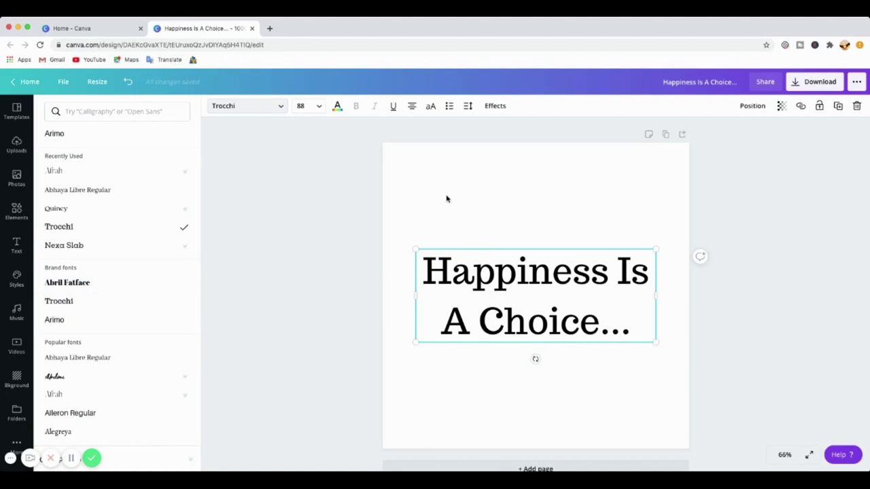
key(Escape)
click(614, 212)
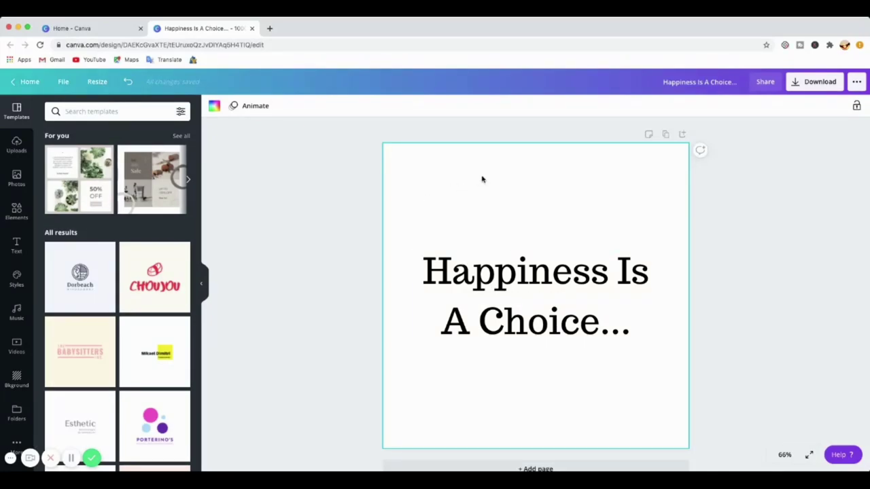
click(322, 198)
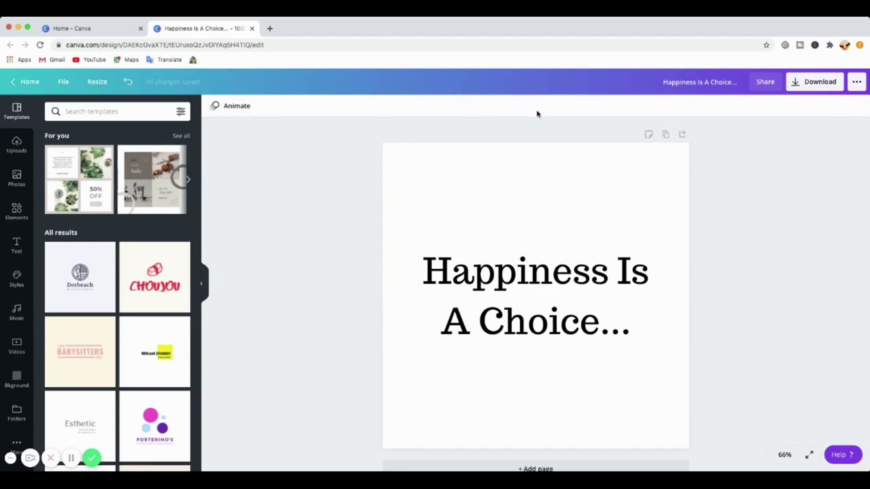
click(468, 178)
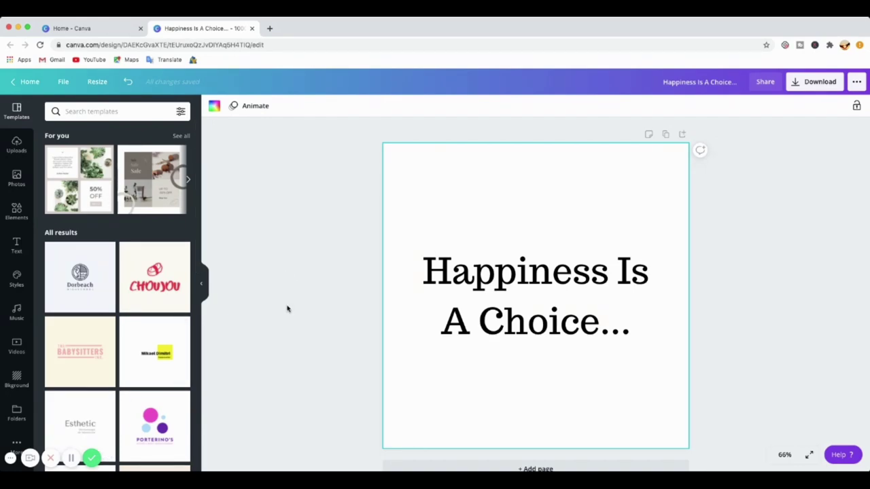
click(316, 282)
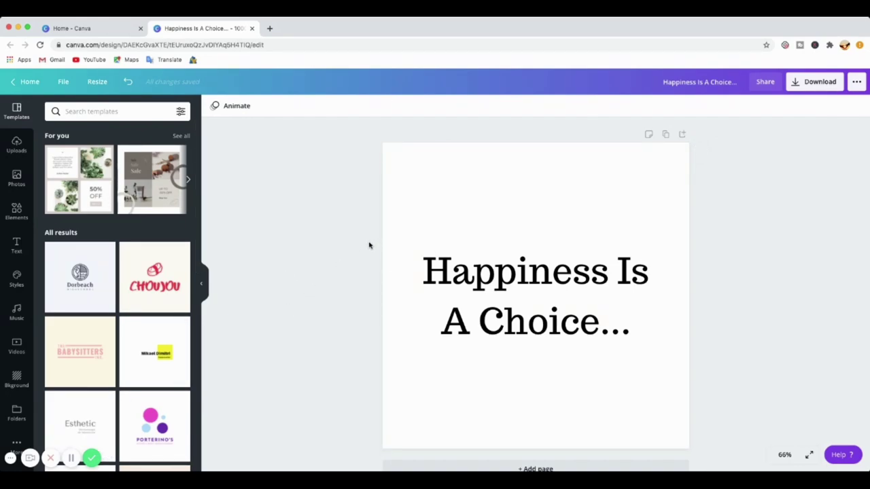
Fill the page background with the peach colour from the brand colours.
click(17, 379)
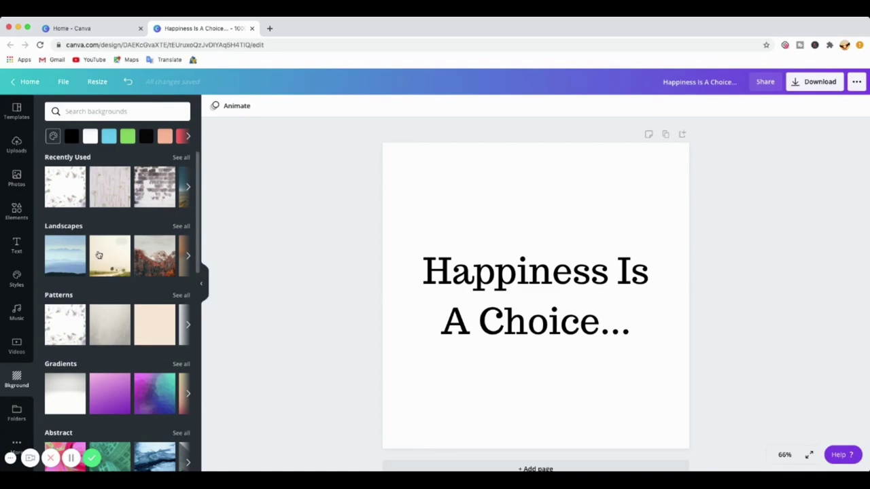
click(410, 161)
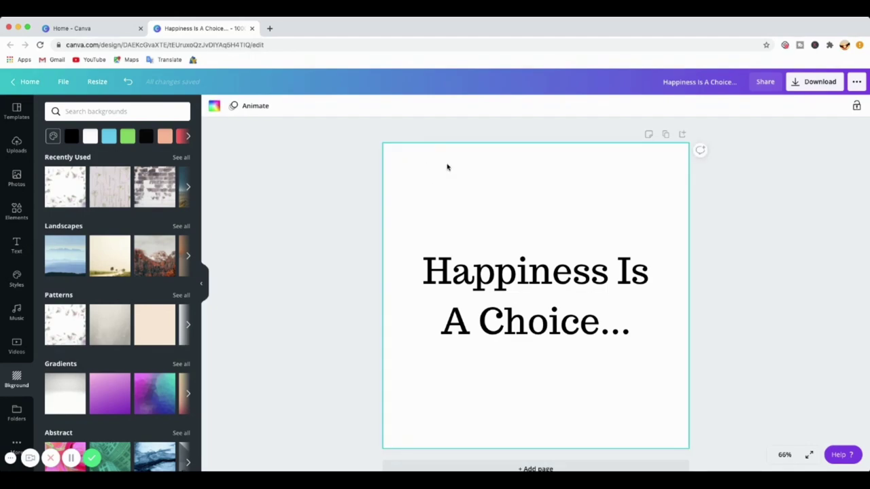
click(53, 137)
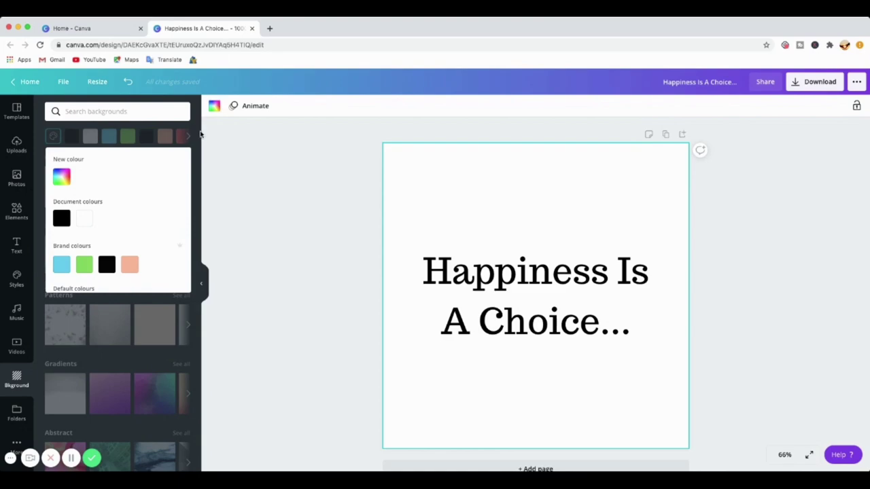
scroll(107, 214, down, 3)
scroll(97, 202, up, 2)
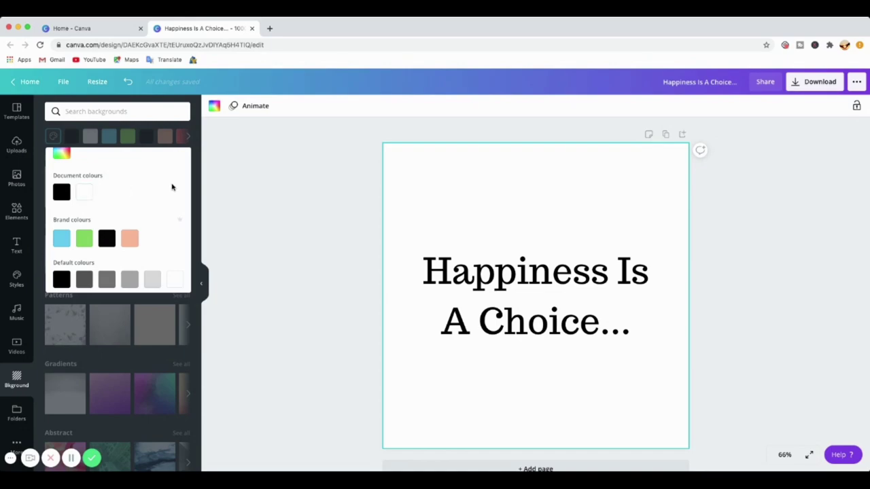
scroll(111, 234, down, 2)
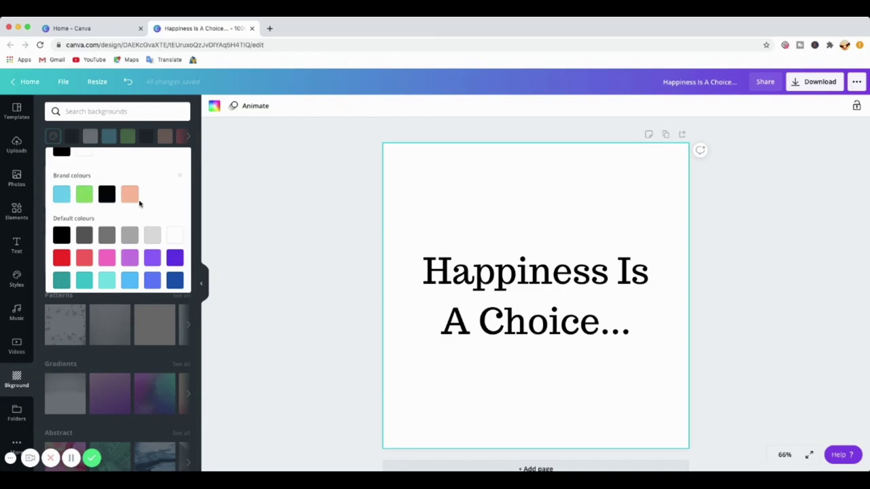
scroll(133, 202, down, 1)
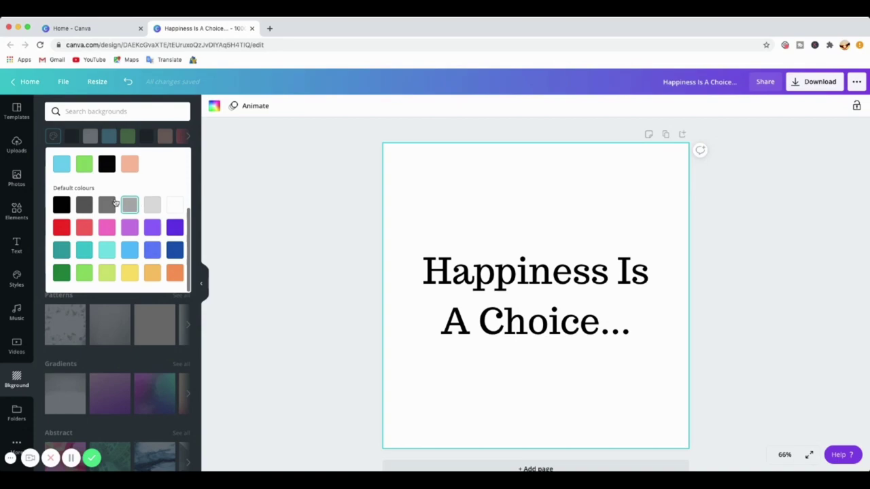
scroll(129, 243, up, 3)
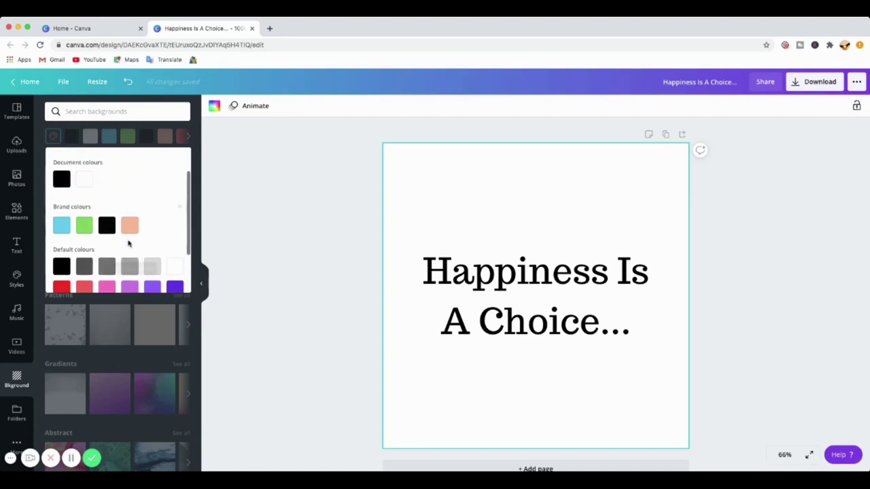
scroll(120, 237, down, 1)
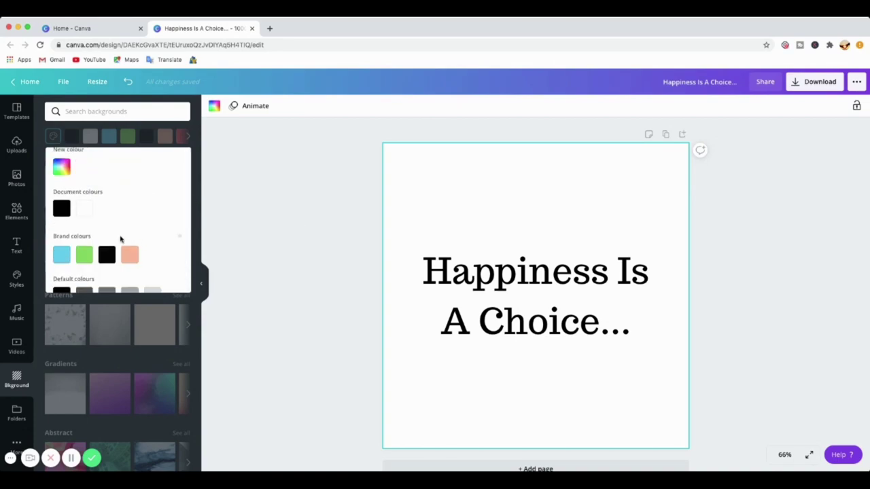
scroll(129, 237, up, 1)
scroll(135, 237, down, 1)
scroll(135, 237, up, 1)
scroll(102, 218, down, 2)
click(131, 207)
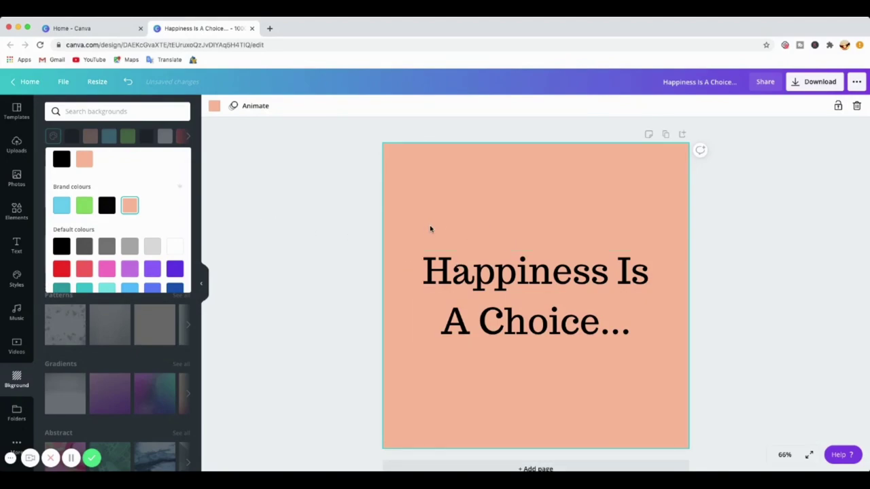
Mix a custom light orange-beige colour, #FDDDAD, for the page background.
scroll(142, 190, up, 2)
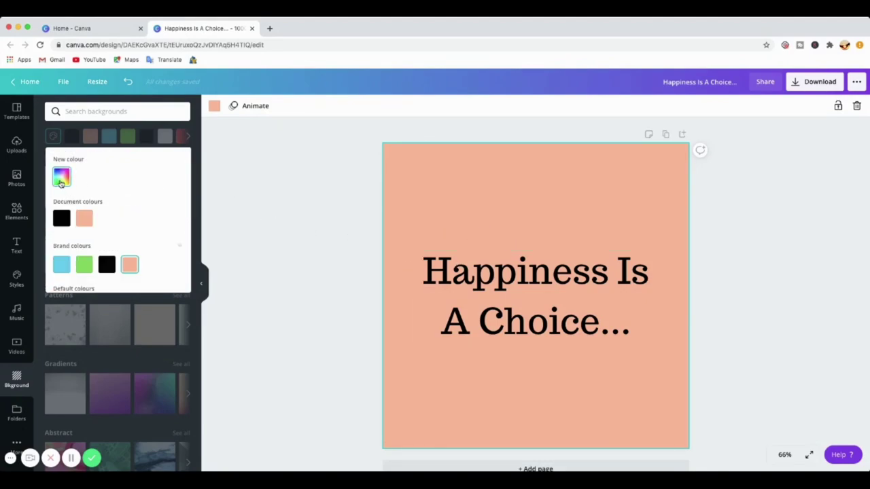
click(60, 180)
drag(107, 170, 104, 164)
mouse_move(66, 223)
mouse_down()
mouse_move(104, 223)
mouse_move(72, 219)
mouse_up()
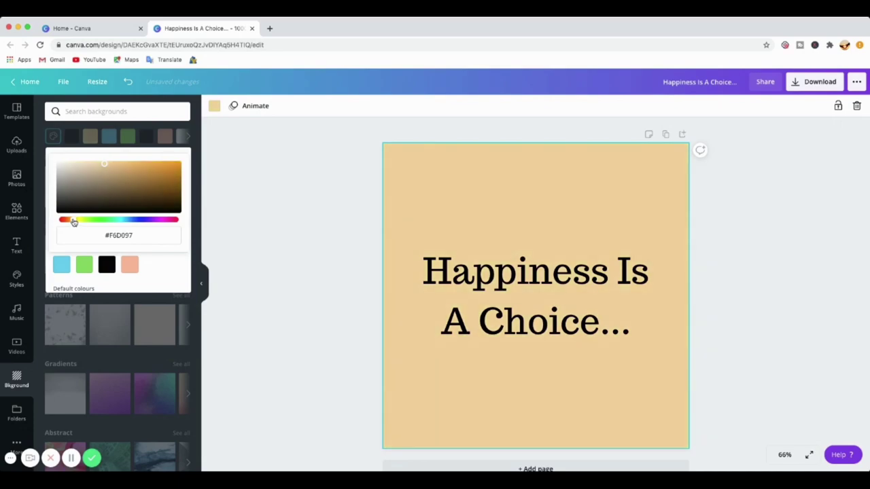
click(105, 165)
drag(104, 165, 96, 163)
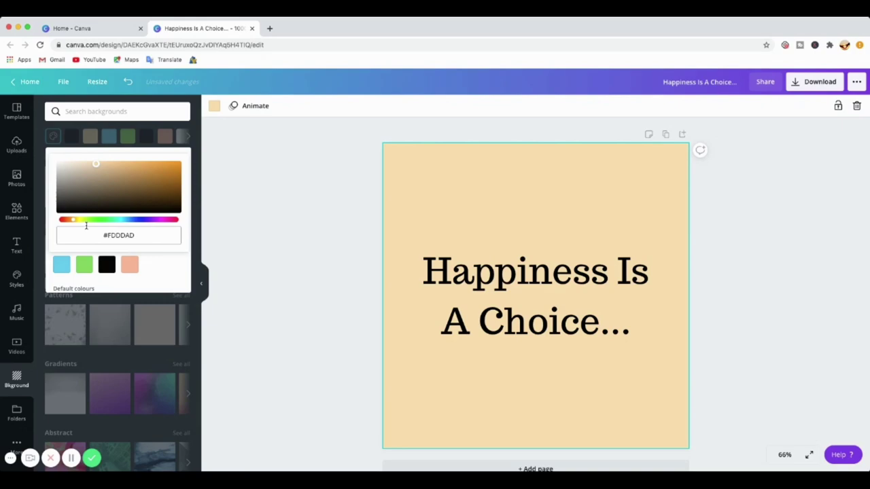
Shift the page background's custom colour to a peach hue, #FDCEAD, and close the colour picker.
drag(72, 222, 69, 222)
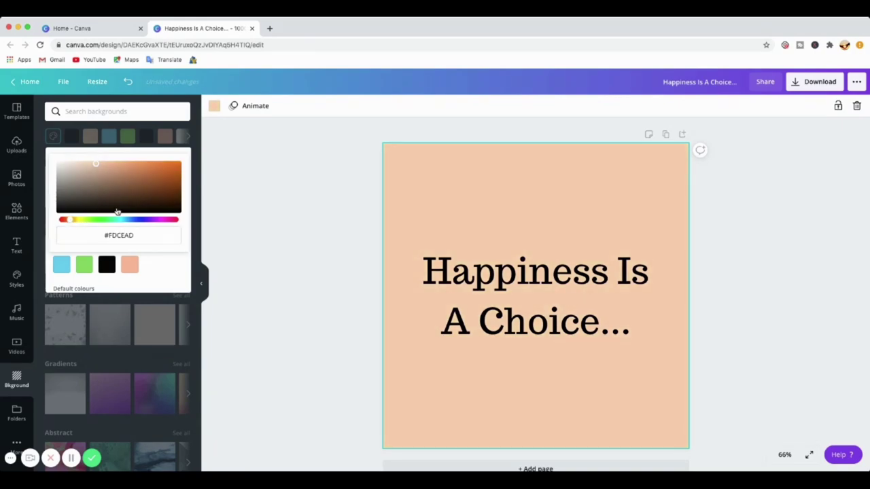
click(318, 197)
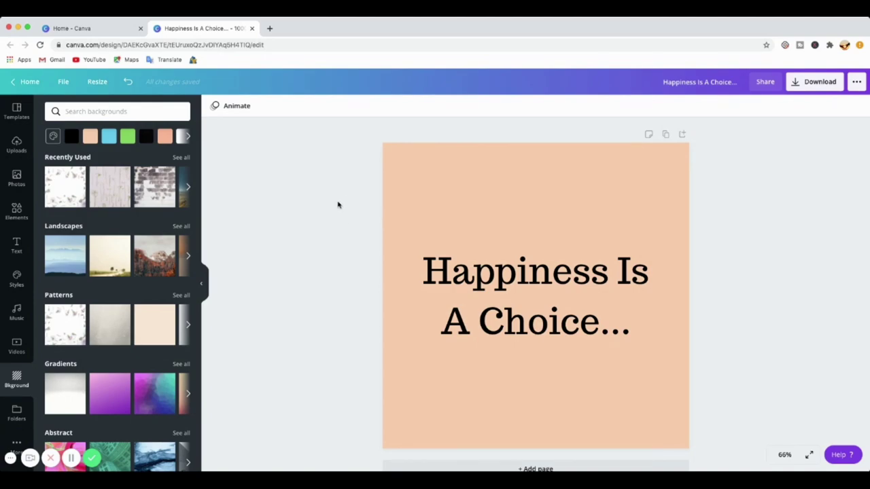
Examine the background categories and browse the full Patterns collection for a suitable page background.
click(404, 159)
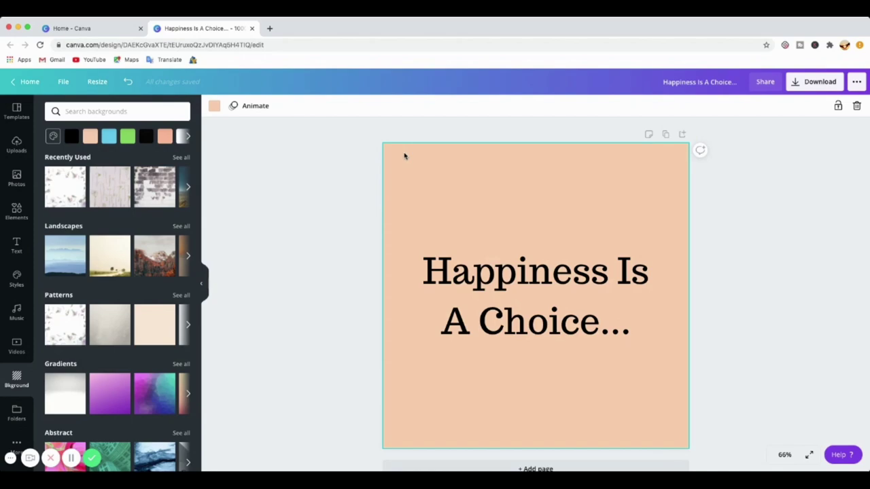
scroll(75, 279, down, 3)
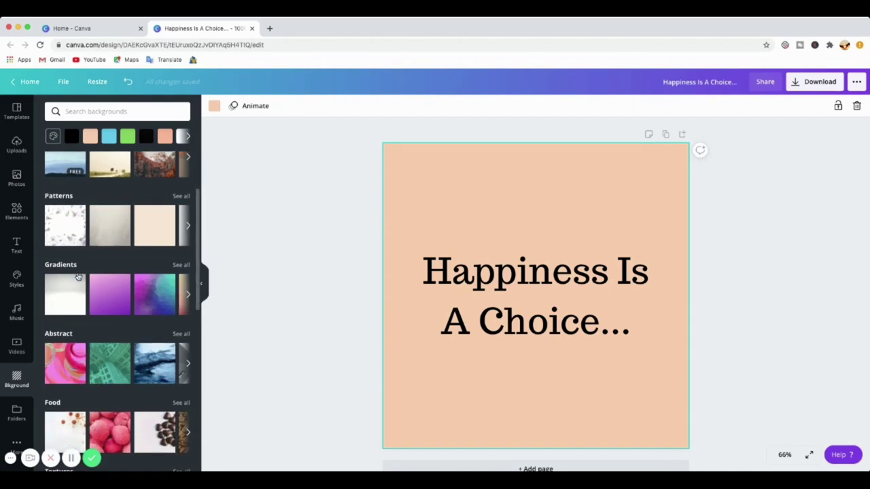
scroll(86, 214, up, 2)
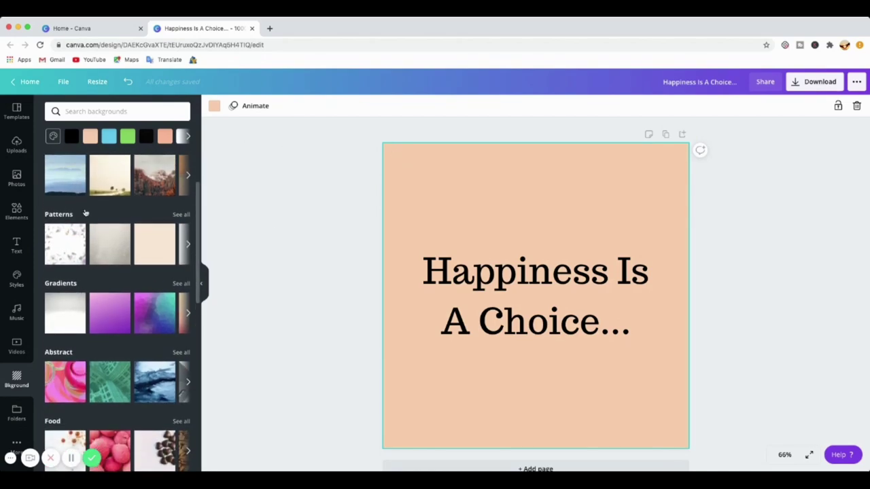
scroll(170, 224, down, 1)
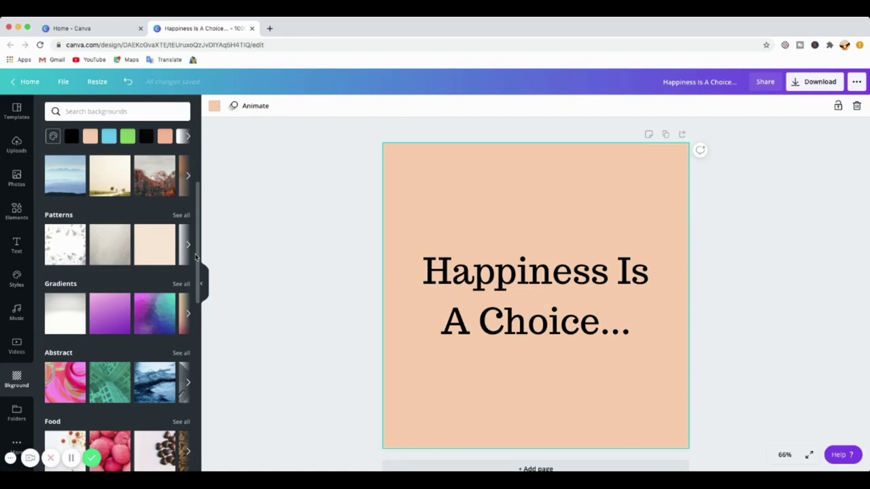
click(188, 246)
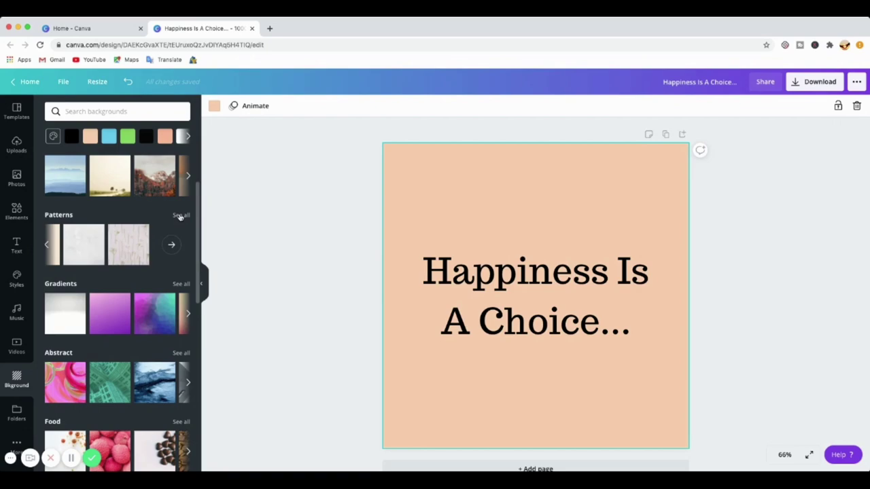
click(180, 216)
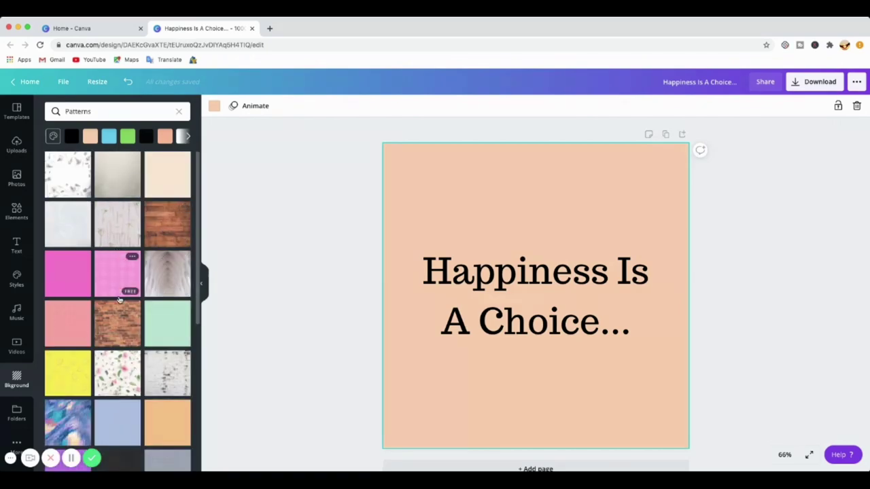
scroll(123, 297, down, 5)
scroll(123, 297, down, 10)
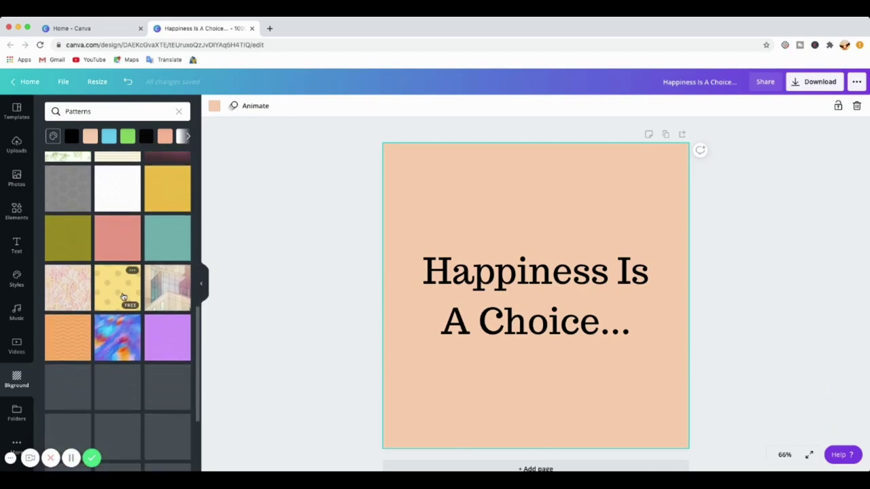
scroll(123, 297, down, 8)
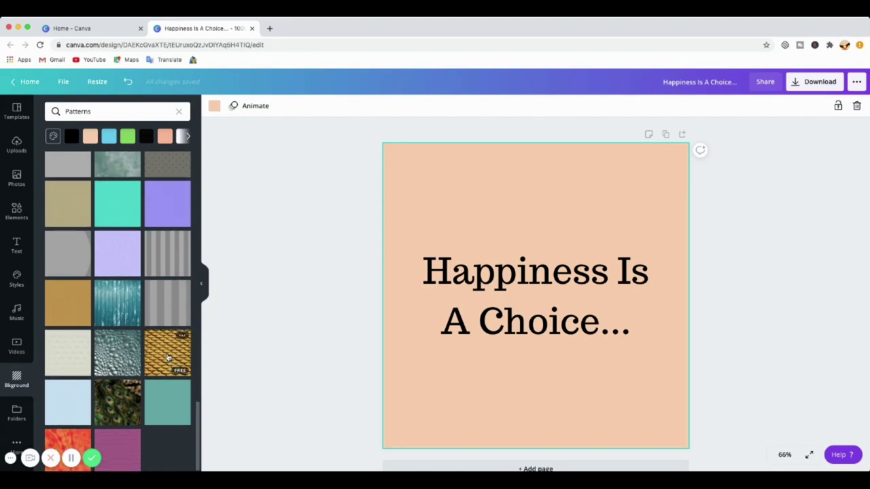
scroll(169, 356, up, 5)
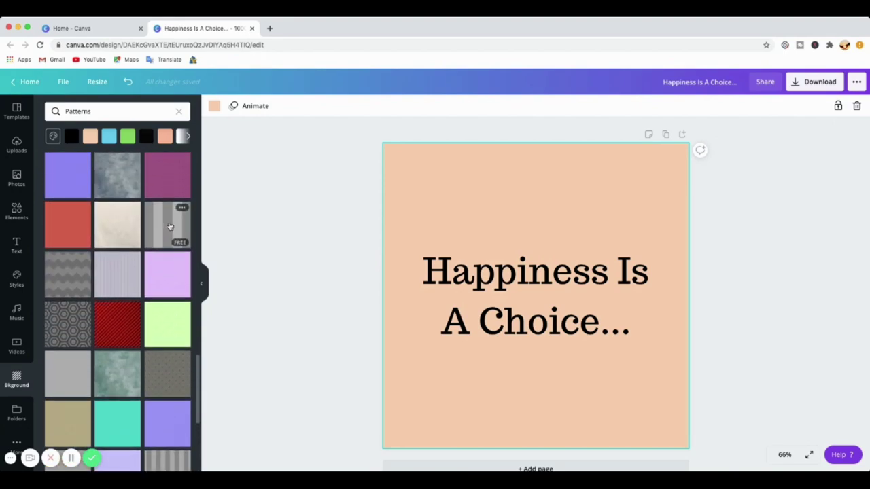
Fill the page background with the lilac pattern of outlined flowers, including one undo and a second placement.
click(176, 281)
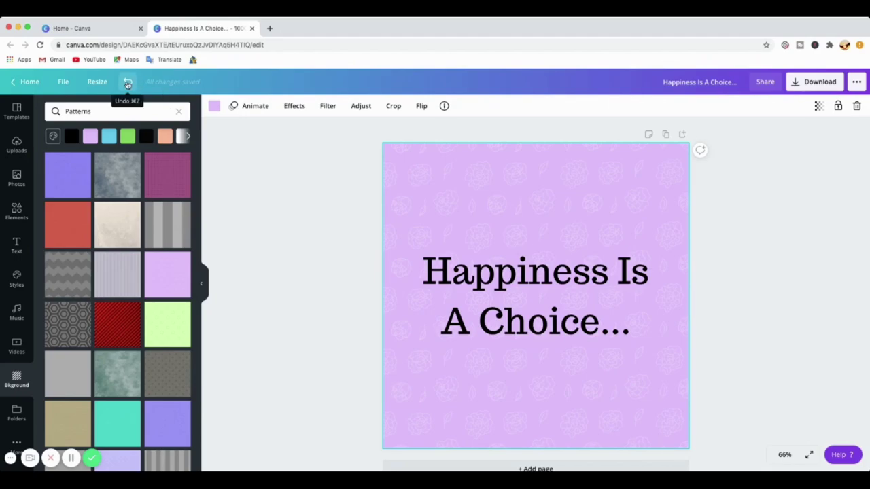
click(127, 83)
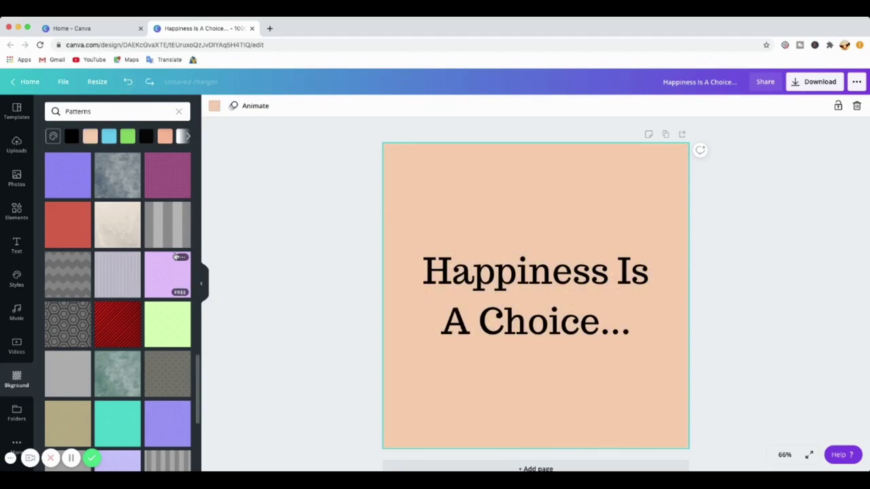
drag(163, 274, 460, 290)
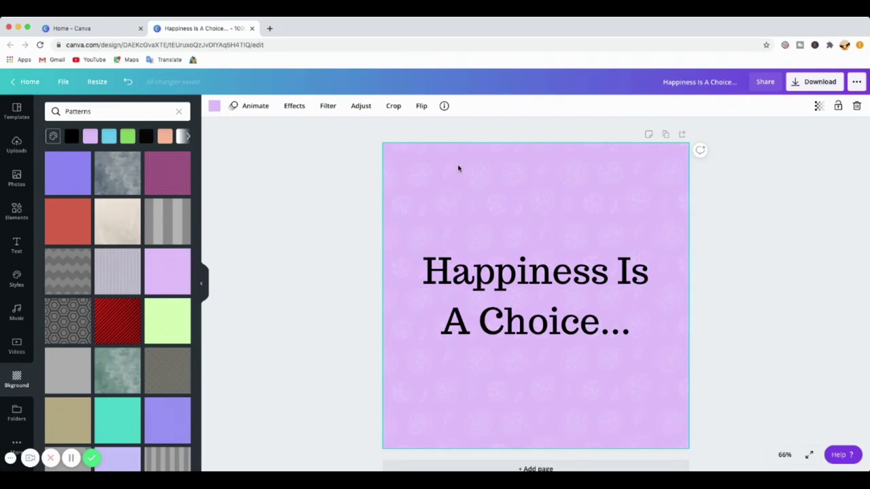
Adjust the lilac background pattern's contrast to 28 and its saturation to 24.
click(327, 107)
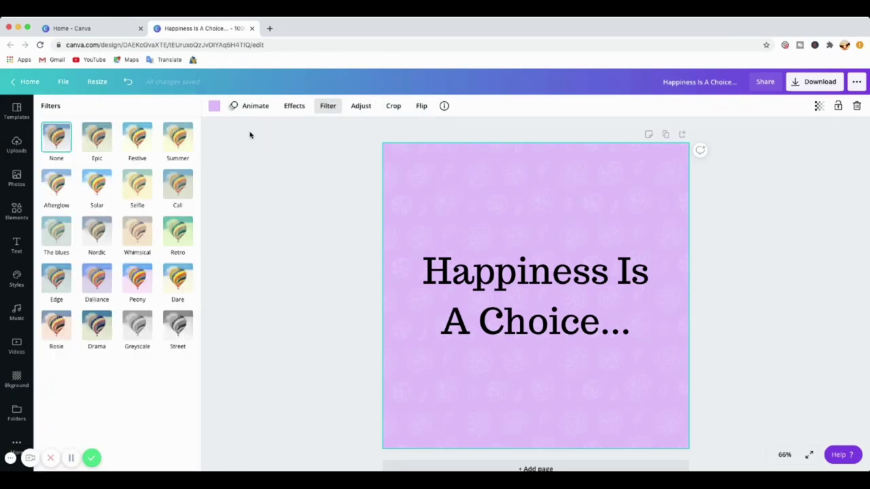
click(362, 108)
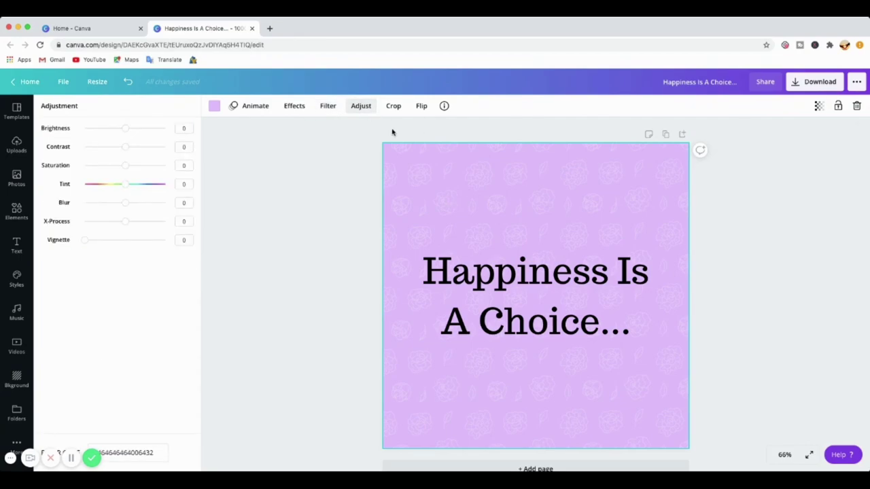
drag(127, 148, 134, 165)
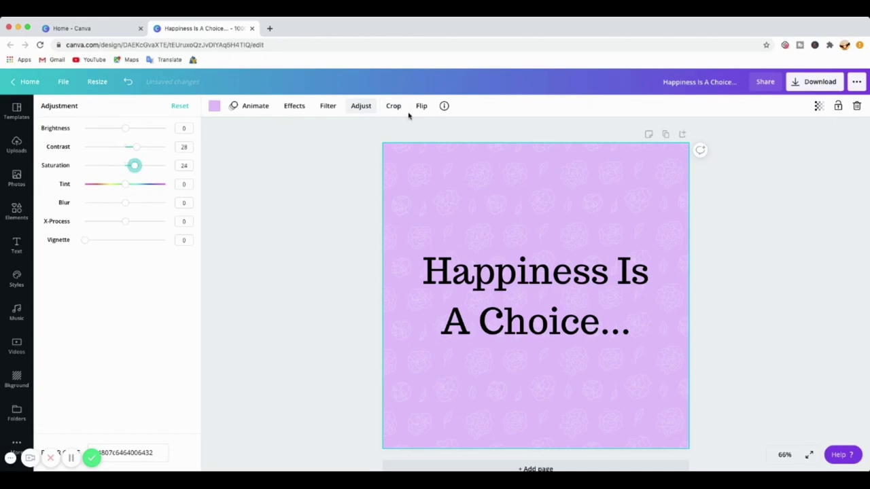
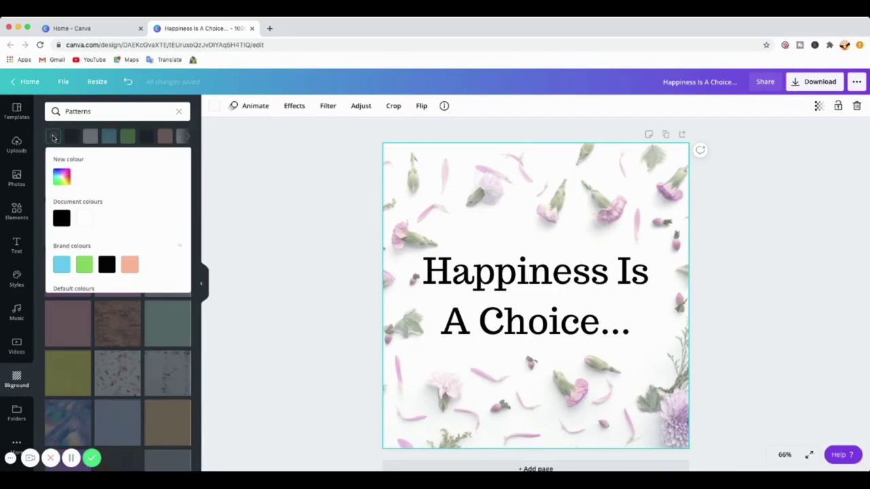
scroll(116, 238, down, 3)
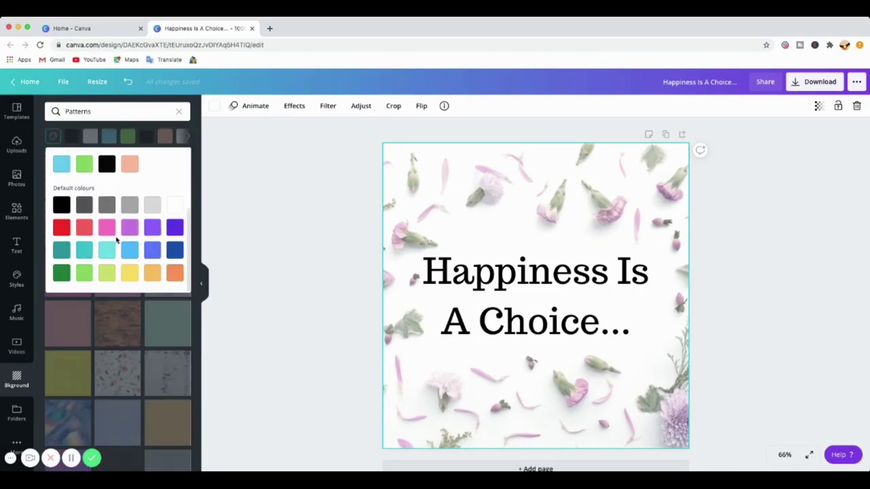
scroll(116, 237, up, 2)
scroll(116, 238, up, 1)
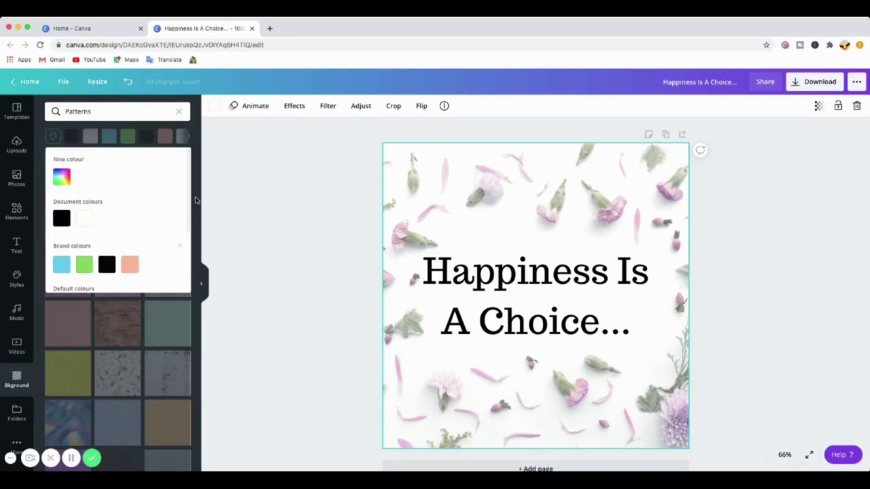
click(447, 205)
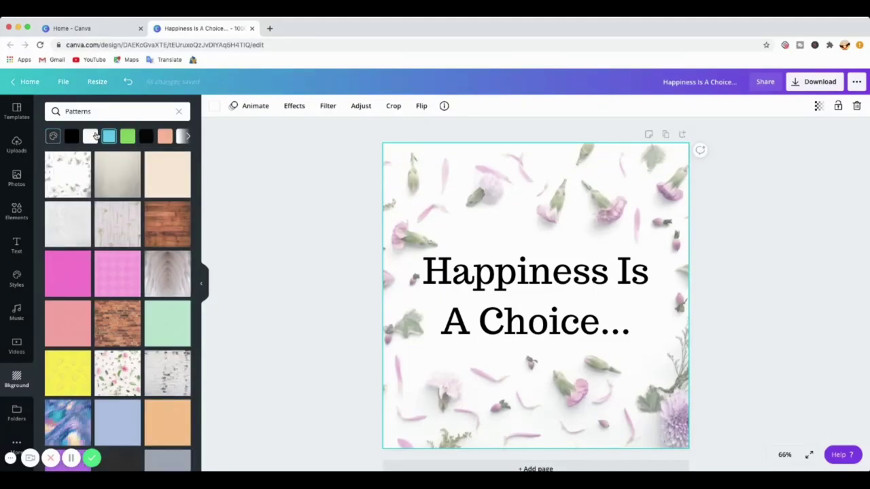
click(264, 172)
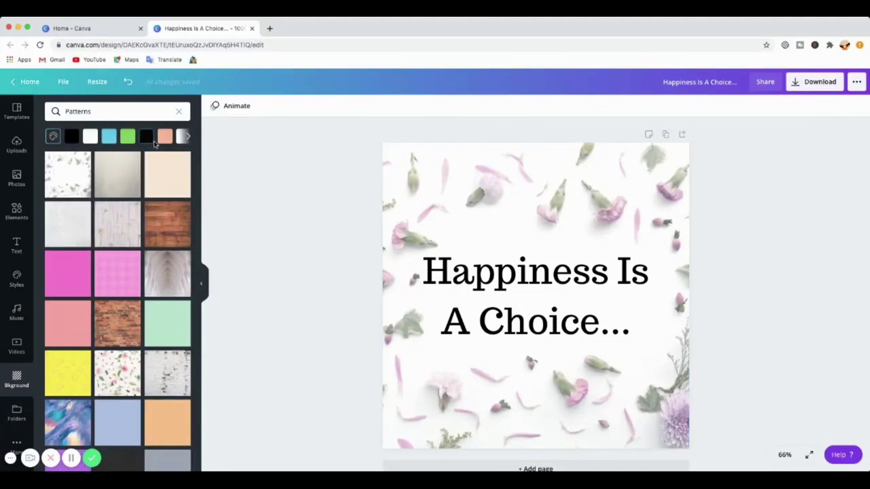
Recolour the white in the flower-and-petal background to the custom pale pink-grey #E6D7D7.
click(459, 202)
click(215, 106)
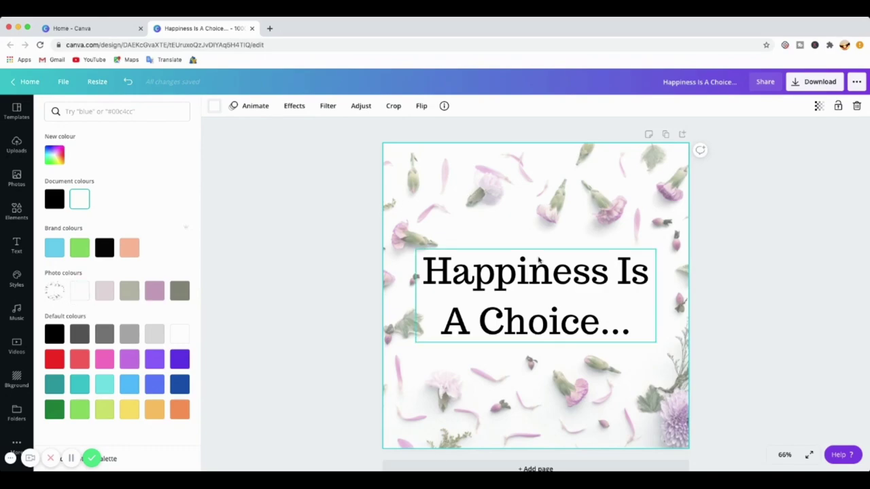
click(79, 294)
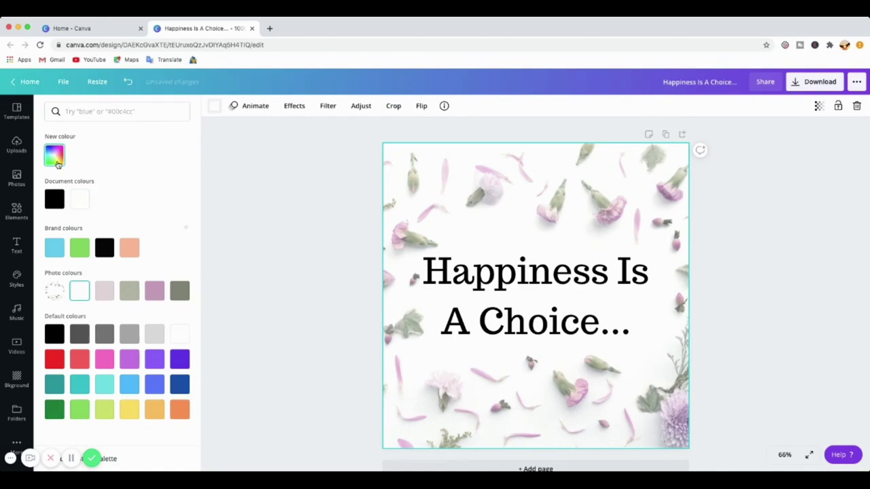
click(57, 161)
drag(61, 182, 62, 185)
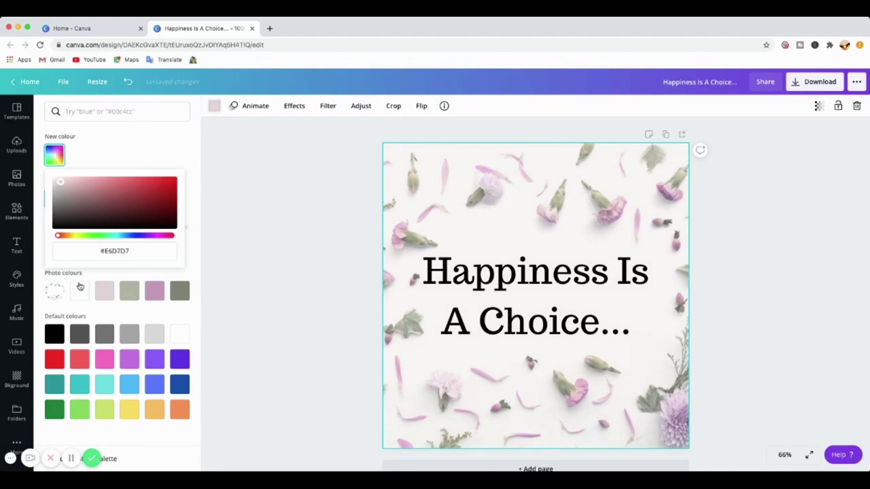
click(192, 270)
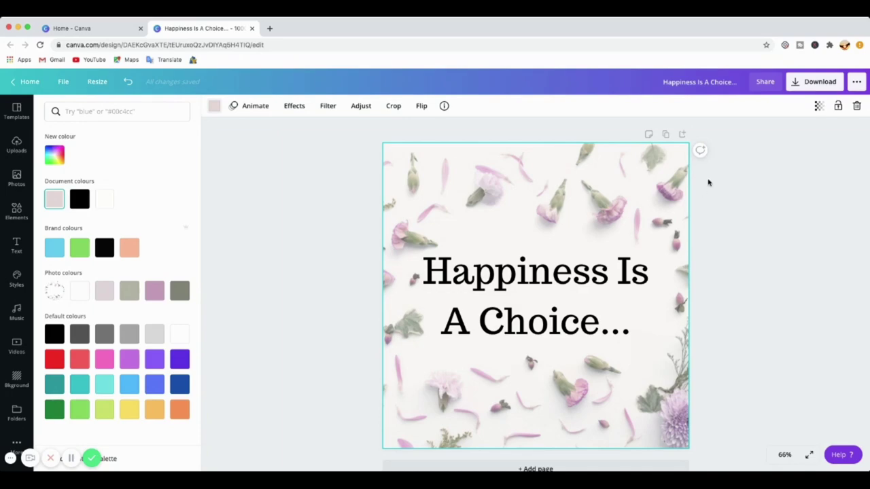
Set the transparency of the flower background to 76 and close the setting.
click(820, 108)
mouse_move(781, 131)
mouse_down()
mouse_move(729, 136)
mouse_move(814, 138)
mouse_move(778, 137)
mouse_up()
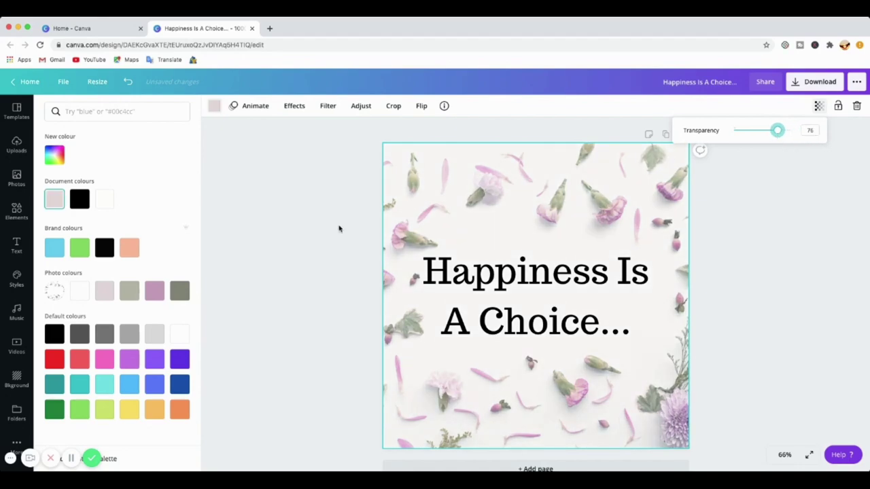
click(313, 204)
Duplicate the quote page with its flower background as a second page.
scroll(520, 235, down, 1)
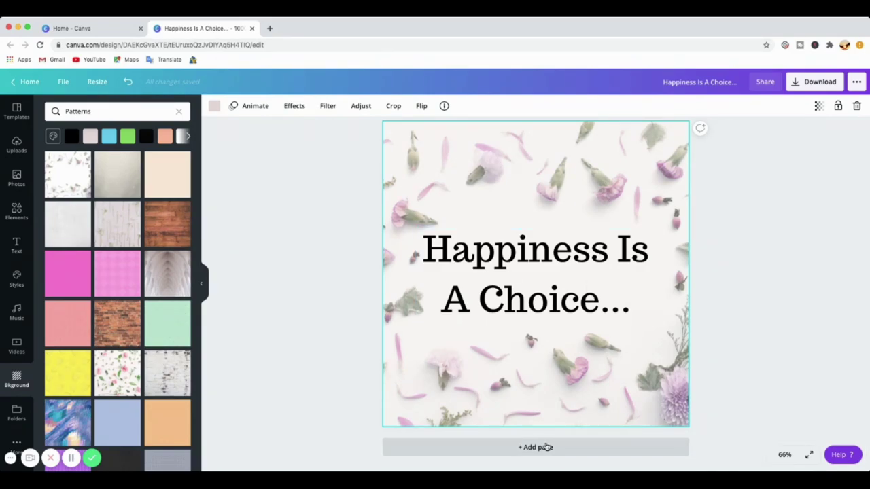
scroll(712, 235, up, 1)
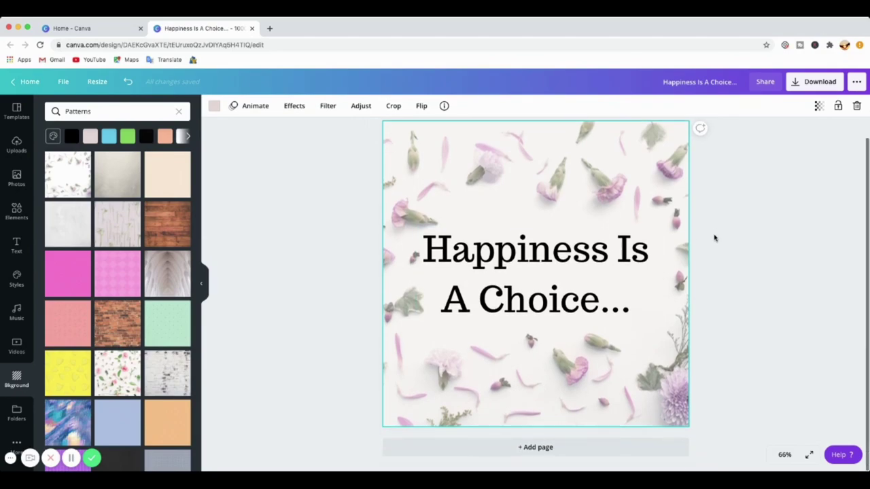
scroll(787, 310, up, 1)
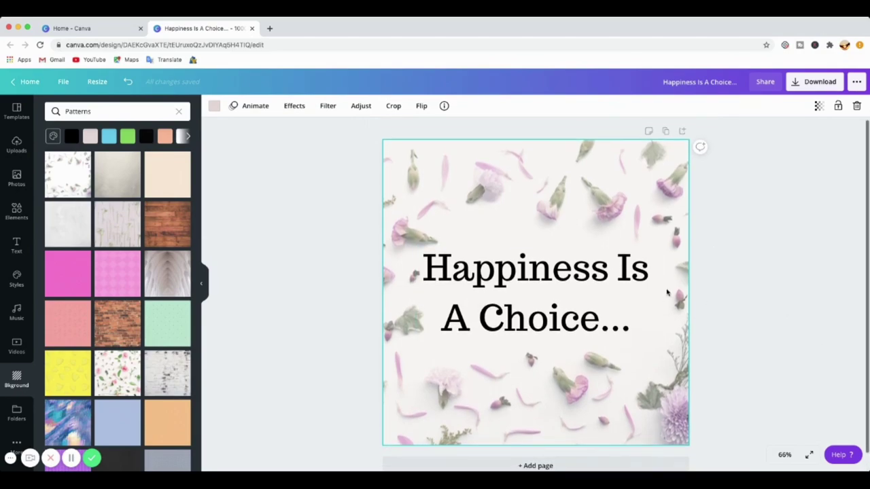
key(Tab)
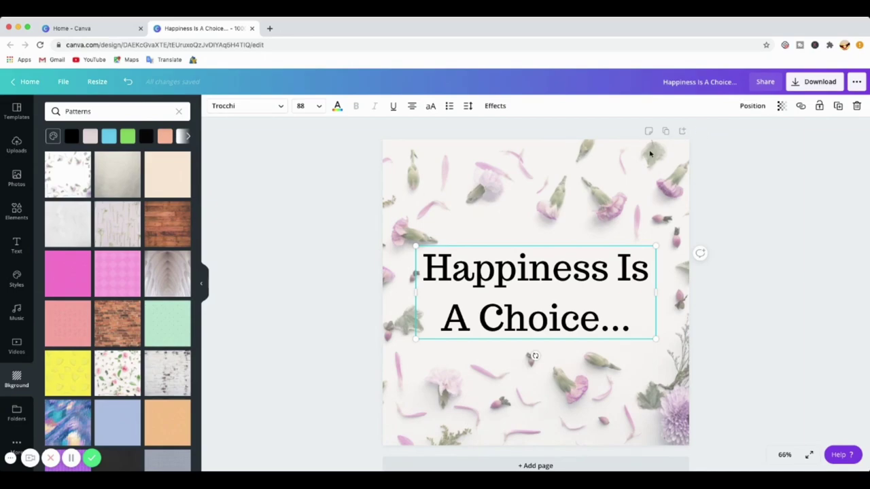
click(615, 172)
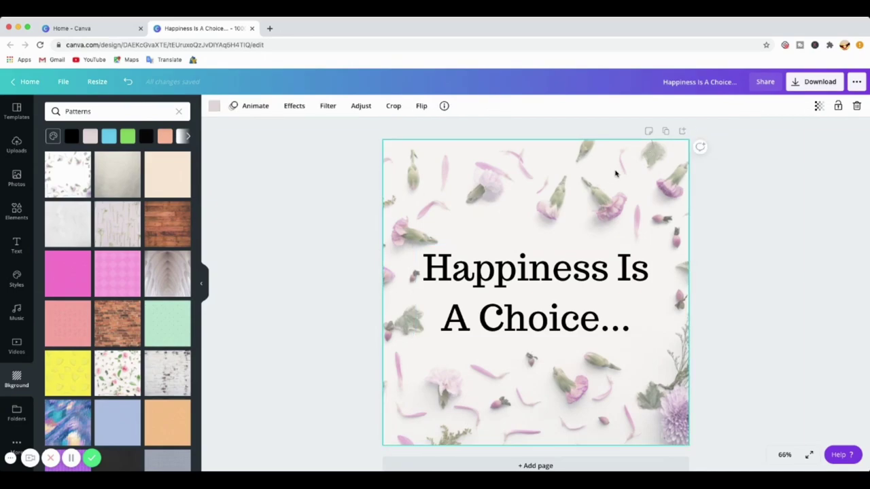
click(665, 131)
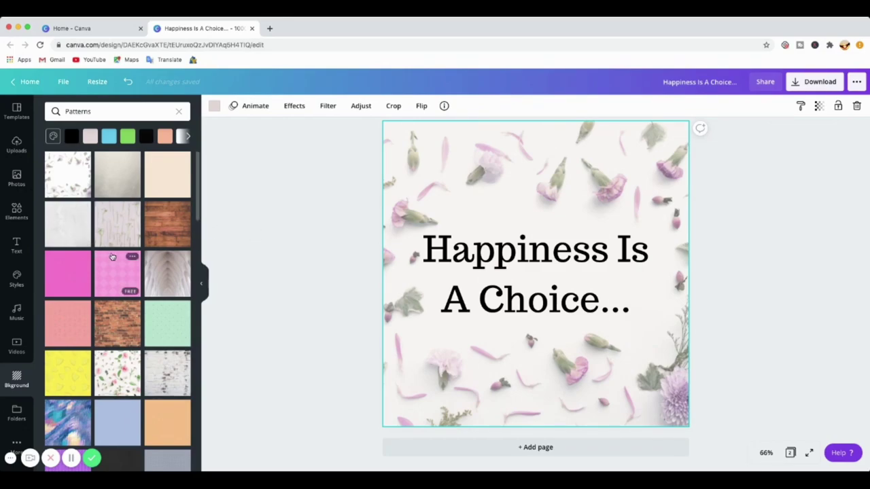
Open the photo library and filter it to show only free photos.
scroll(112, 252, down, 5)
scroll(113, 252, up, 5)
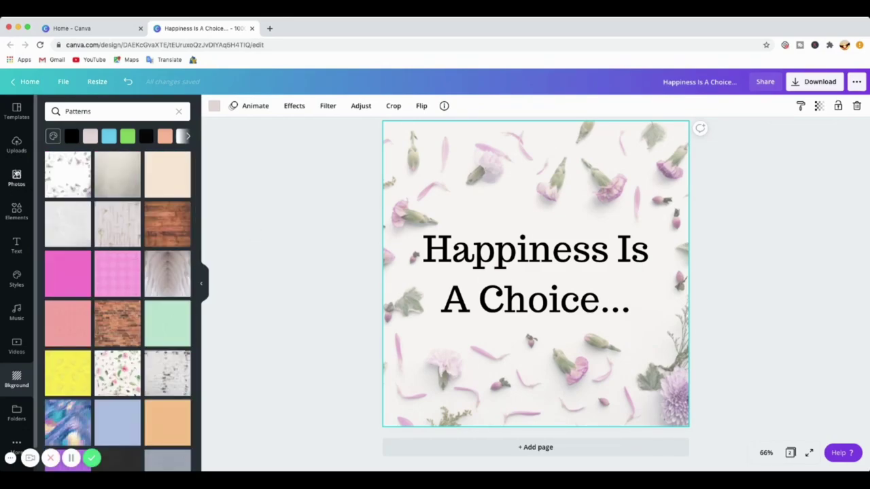
click(17, 178)
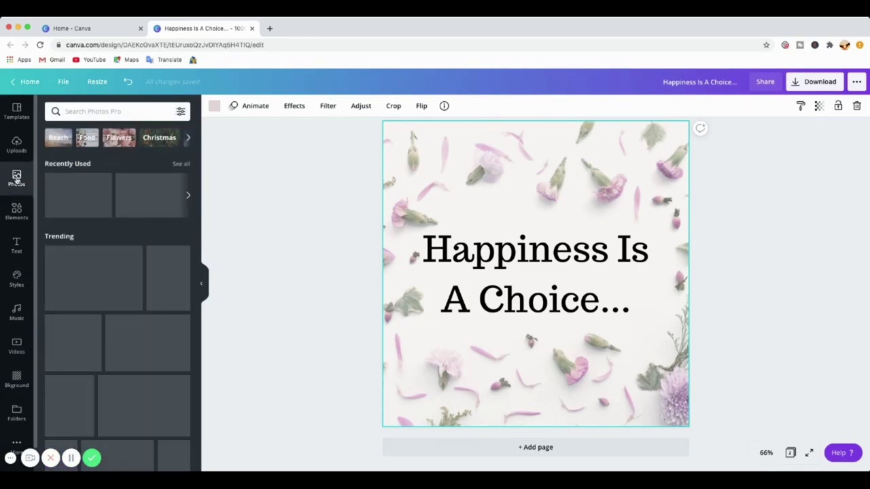
scroll(102, 306, down, 10)
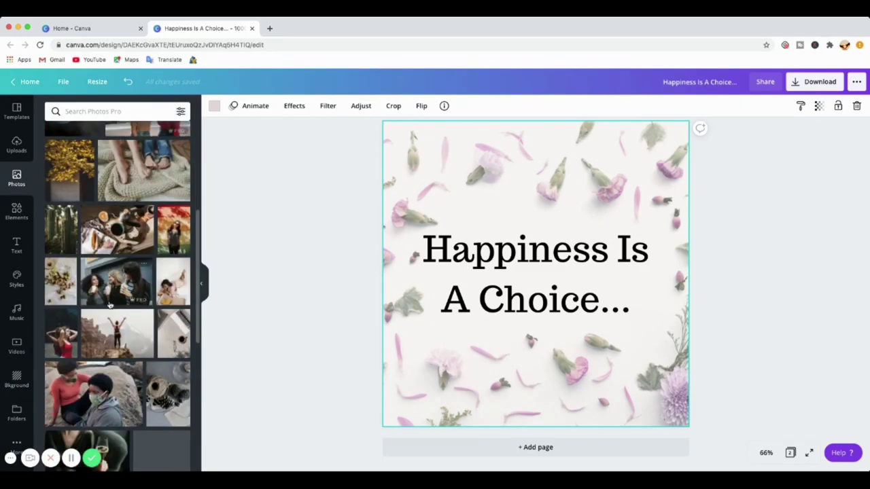
scroll(112, 306, down, 5)
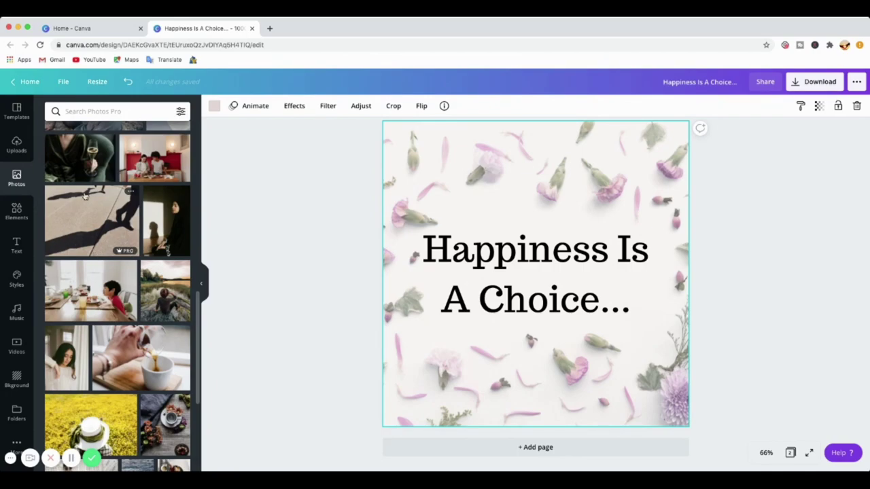
scroll(102, 235, up, 10)
scroll(103, 237, down, 3)
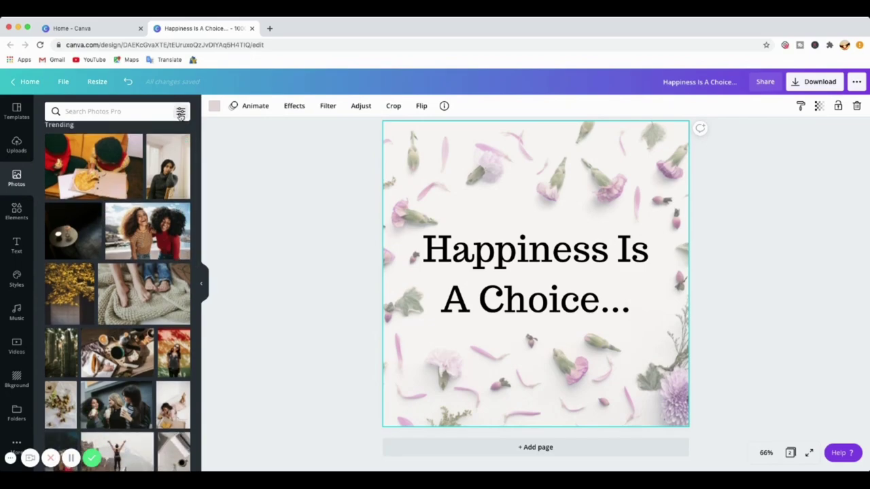
click(181, 113)
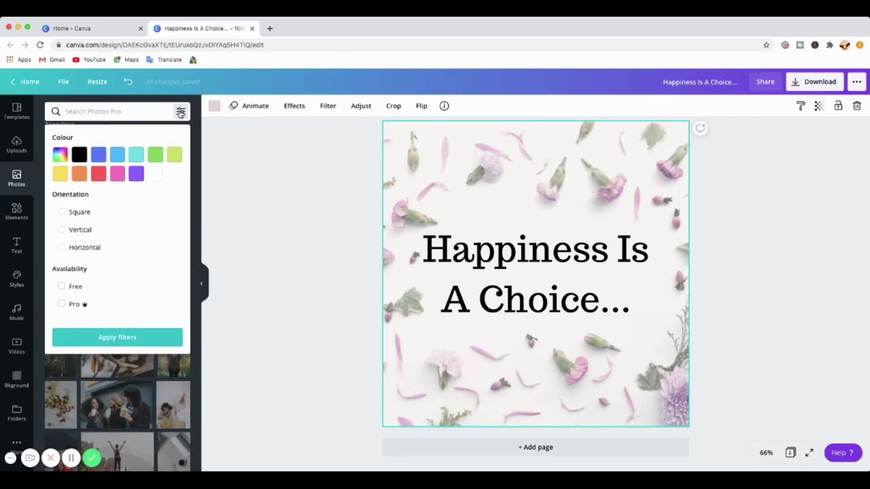
click(62, 288)
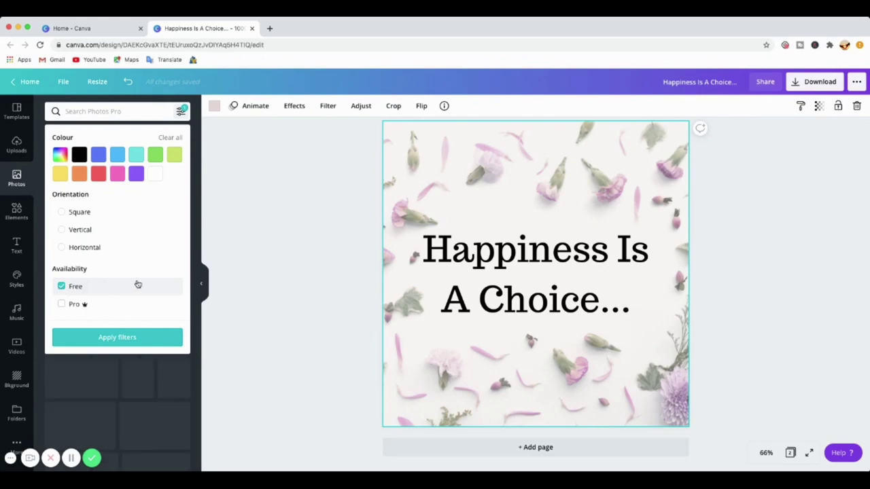
click(127, 337)
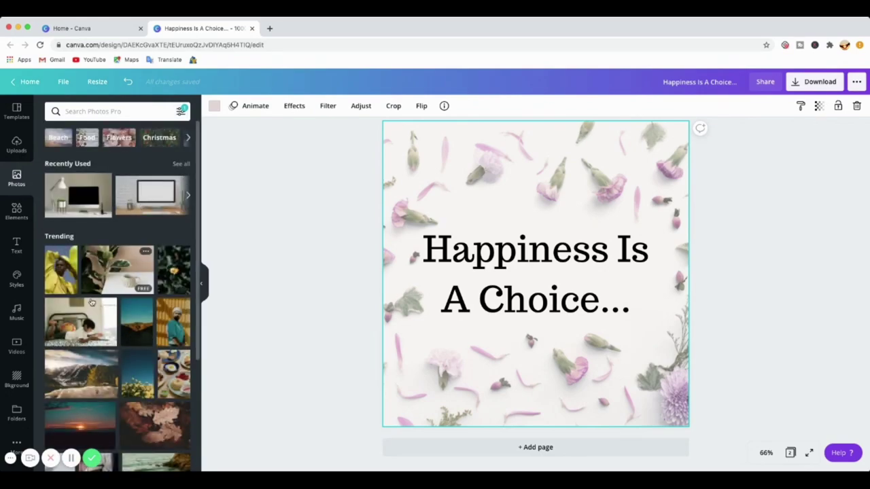
Browse the trending free photos and the suggested photo categories for a suitable background.
scroll(92, 302, down, 8)
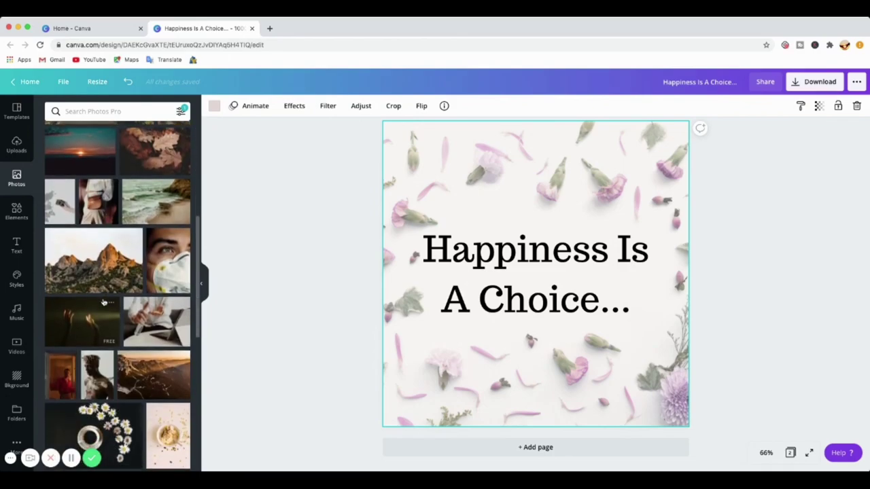
scroll(104, 302, down, 7)
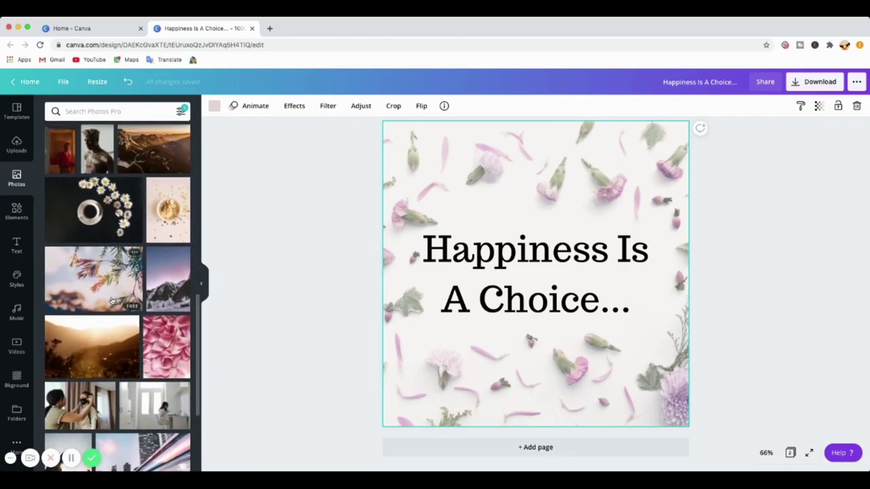
scroll(112, 301, down, 5)
scroll(130, 311, down, 2)
scroll(141, 307, down, 8)
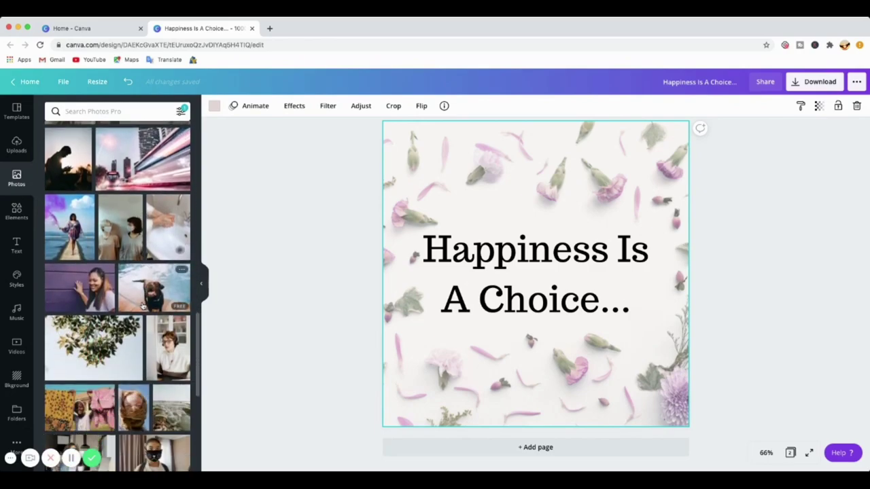
scroll(142, 306, down, 10)
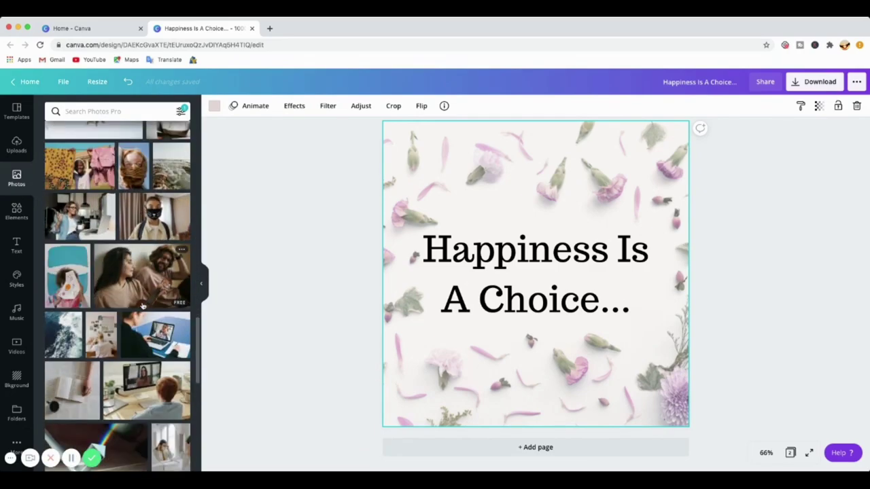
scroll(142, 307, down, 10)
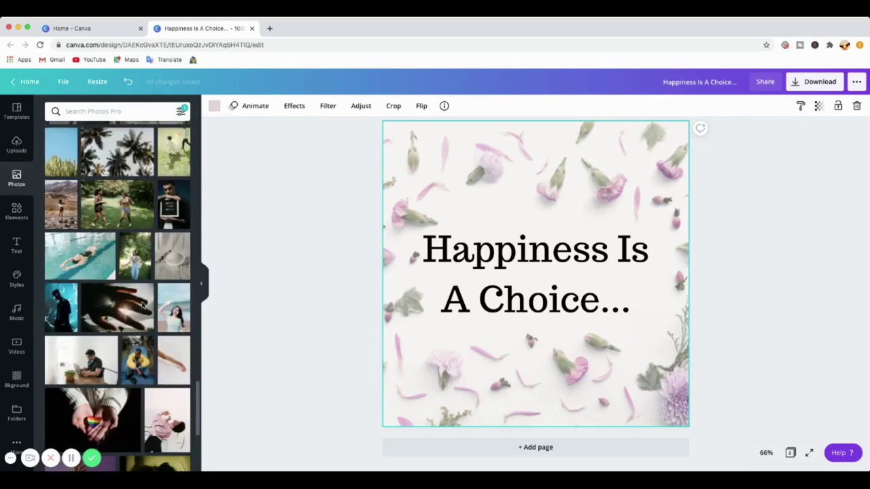
scroll(124, 253, up, 20)
scroll(124, 253, up, 2)
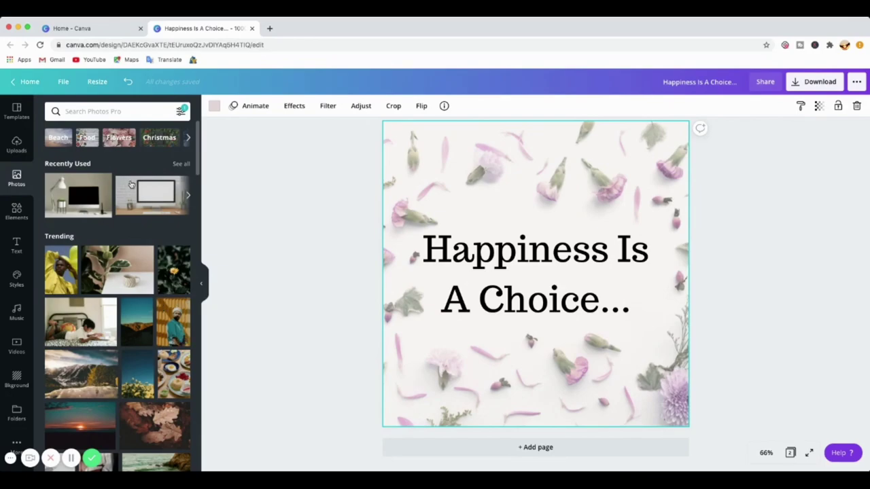
click(188, 139)
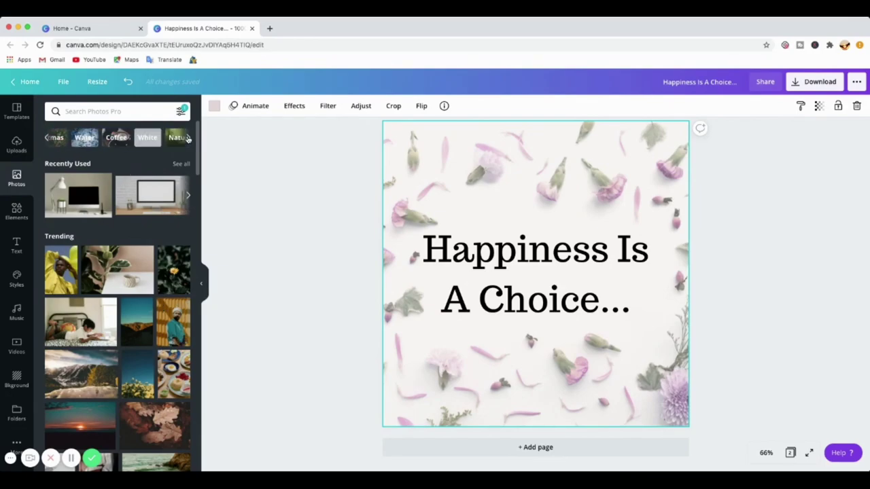
click(188, 138)
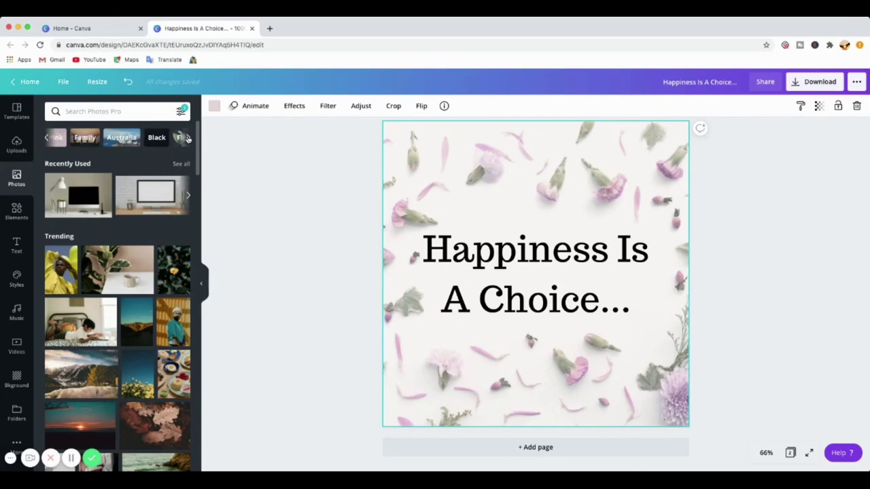
click(188, 138)
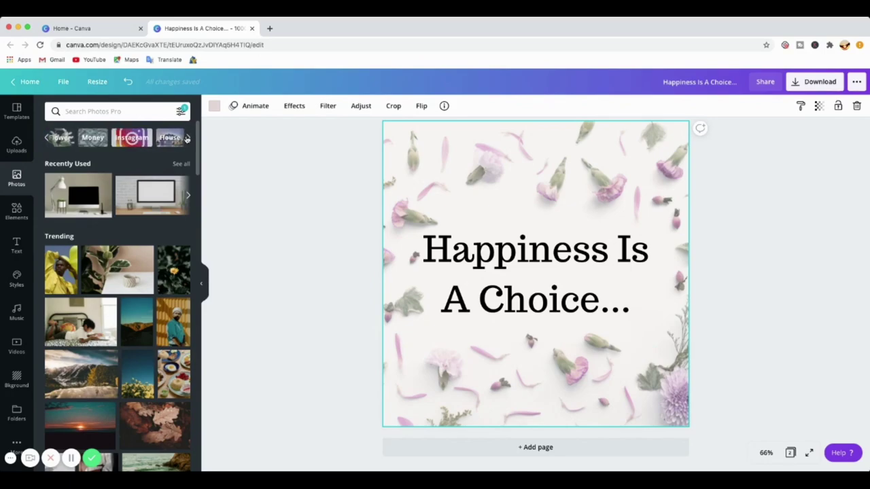
Search the free photos for "Happiness" and add the picture of the woman with outstretched arms by the sea to page 2.
click(126, 113)
text(Happ)
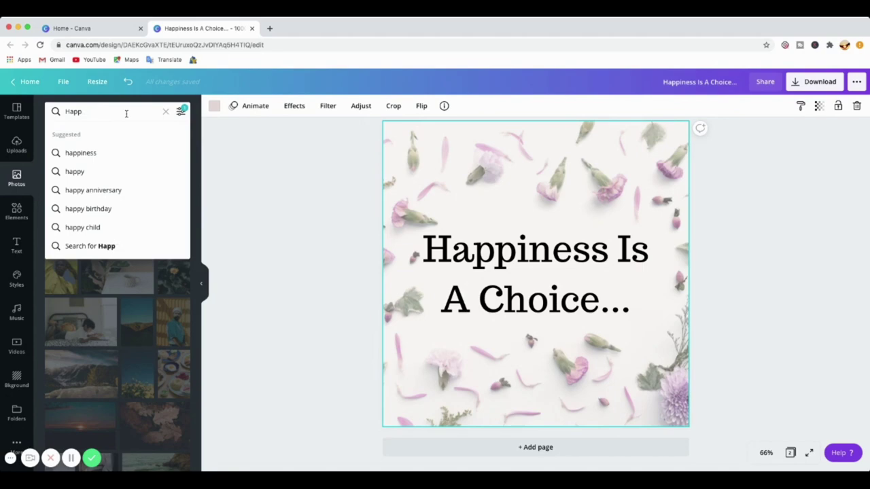
text(nness)
key(Return)
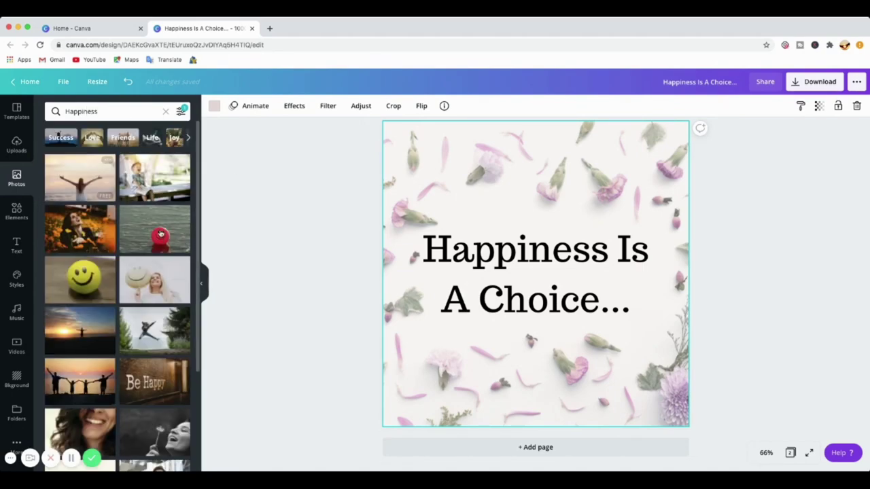
scroll(146, 305, down, 3)
scroll(146, 305, down, 3)
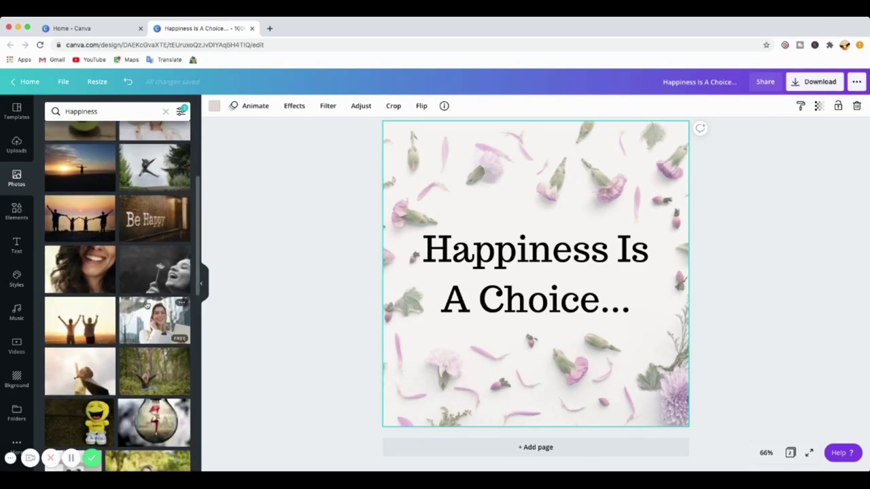
scroll(146, 305, up, 4)
scroll(146, 305, up, 4)
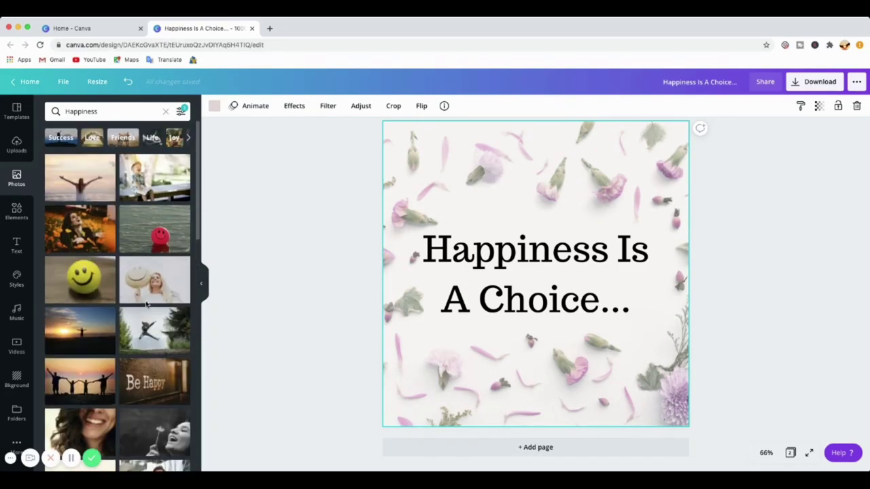
click(83, 178)
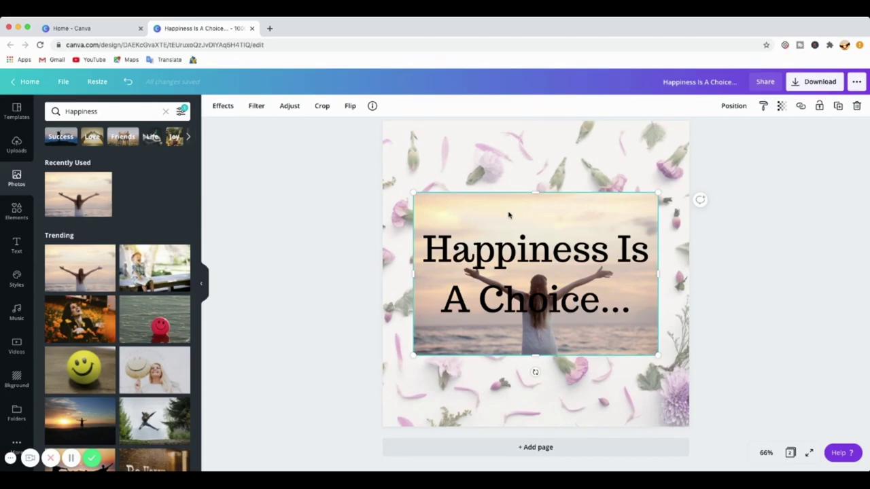
Enlarge the woman-by-the-sea photo to 1,504 × 1,000 px so it covers the page, and centre it.
scroll(490, 221, up, 1)
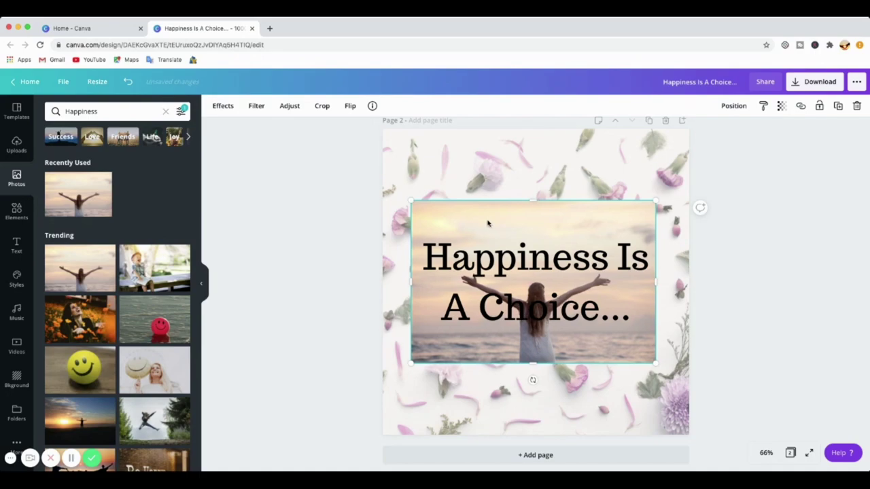
drag(488, 221, 459, 151)
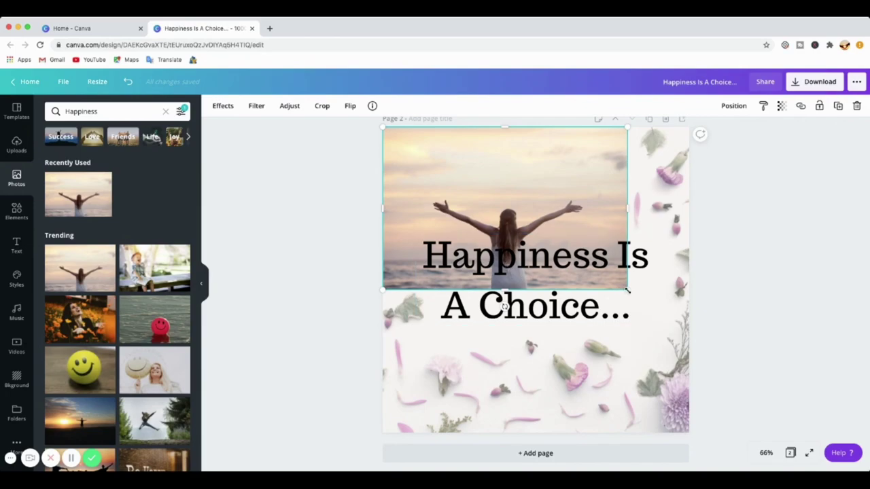
drag(628, 291, 803, 456)
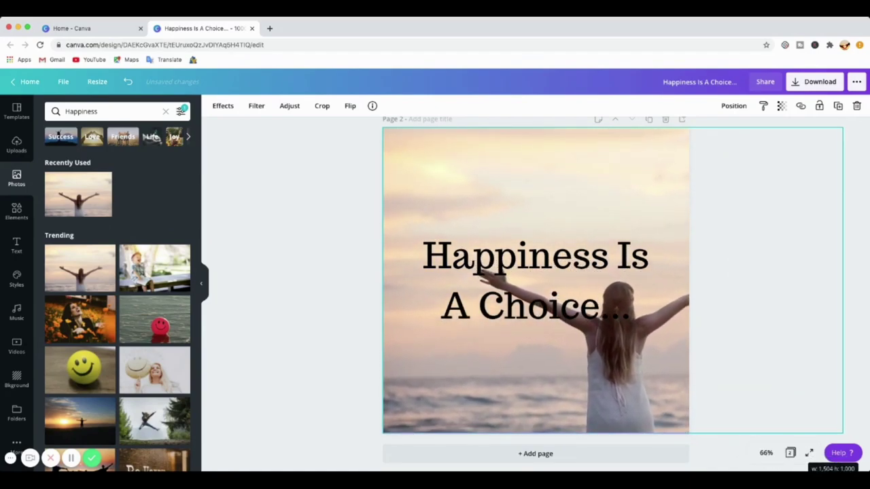
drag(843, 433, 843, 433)
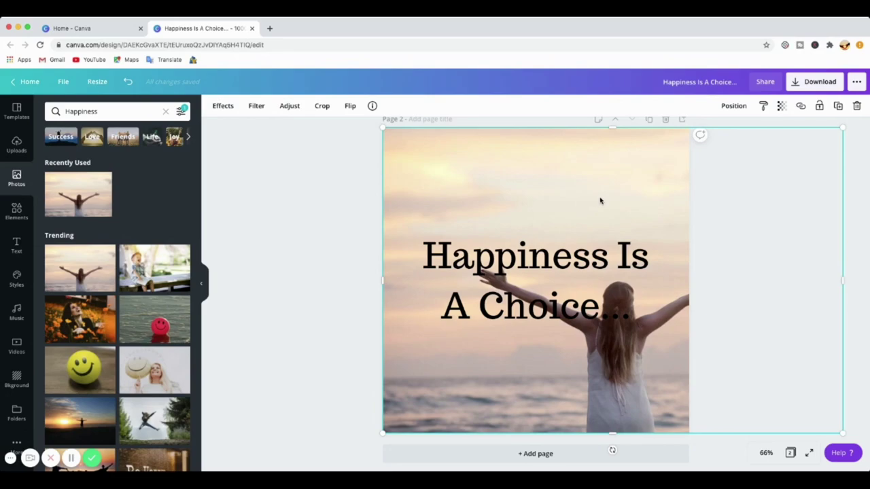
drag(544, 214, 466, 210)
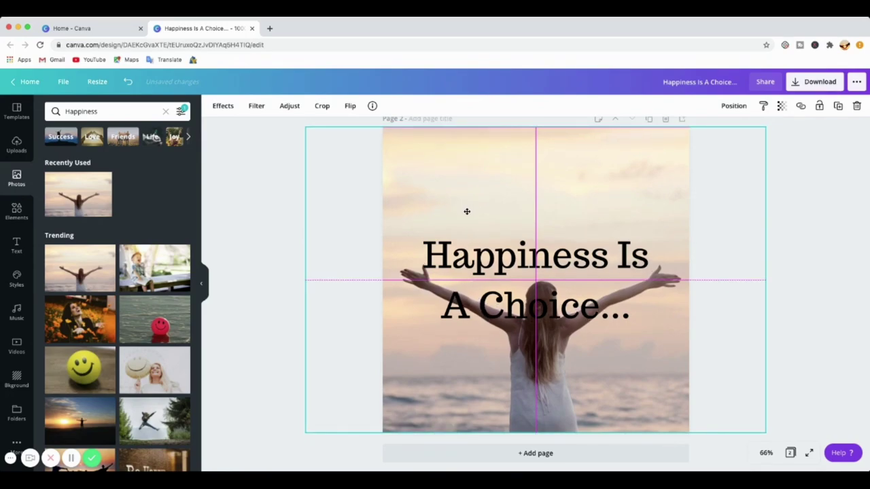
Enlarge the photo beyond the page and crop its left side to the page's left edge.
drag(467, 212, 470, 191)
drag(469, 175, 453, 142)
drag(520, 365, 520, 434)
drag(753, 432, 728, 428)
drag(292, 241, 383, 259)
drag(514, 198, 512, 211)
drag(597, 199, 587, 206)
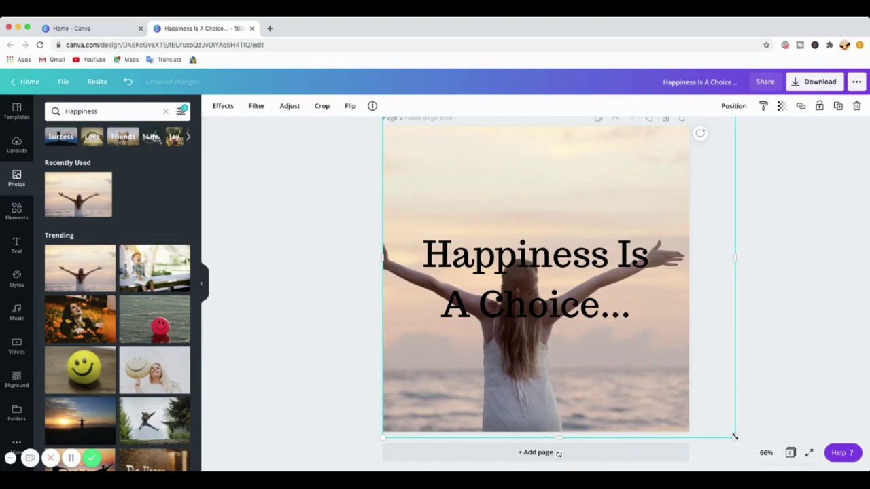
Enlarge the photo to about 1,264 × 1,292 px, trim its right side and centre it on the page's bottom edge.
mouse_move(734, 437)
mouse_down()
mouse_move(755, 435)
mouse_move(742, 444)
mouse_up()
mouse_move(531, 342)
mouse_down()
mouse_move(551, 340)
mouse_move(514, 337)
mouse_up()
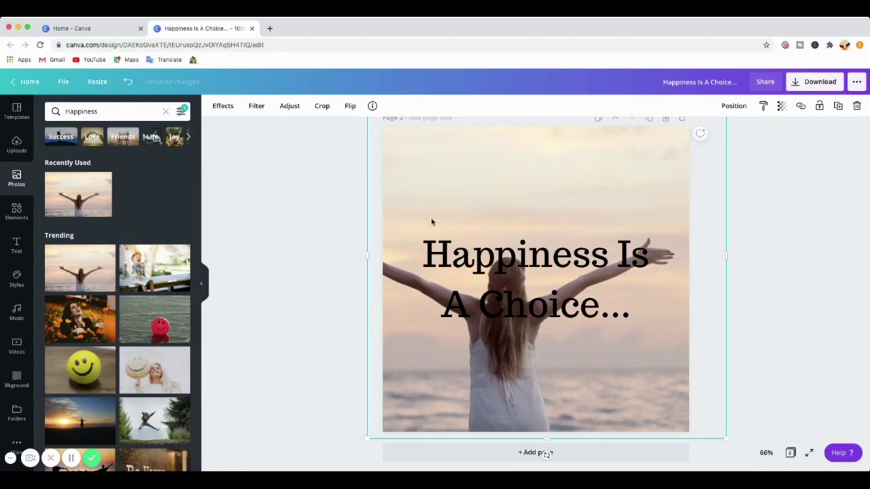
drag(368, 439, 312, 443)
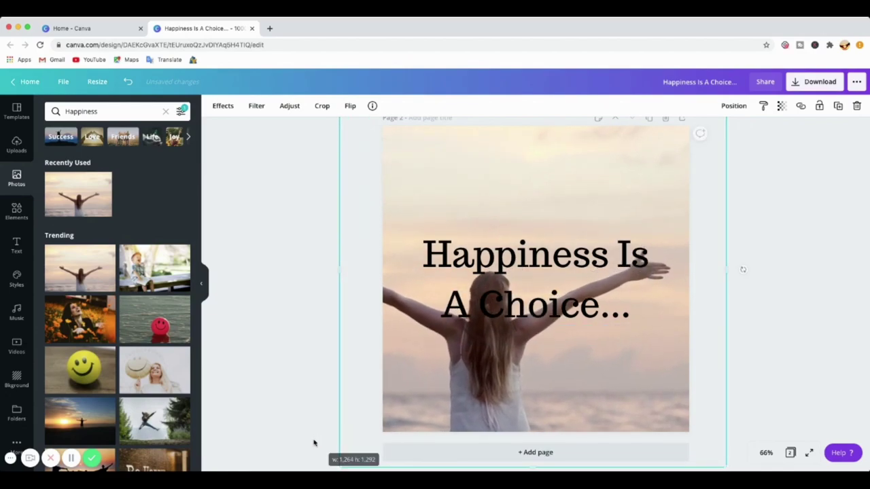
drag(492, 385, 521, 384)
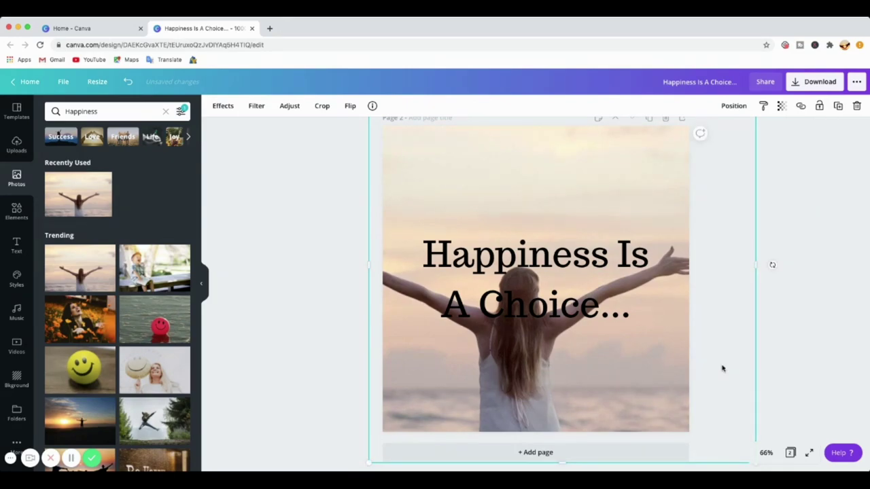
drag(757, 267, 689, 267)
drag(520, 374, 525, 342)
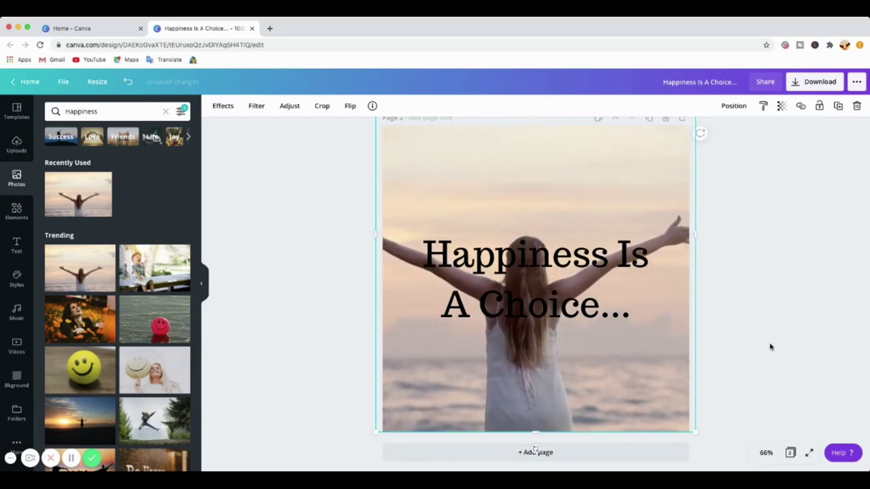
click(770, 347)
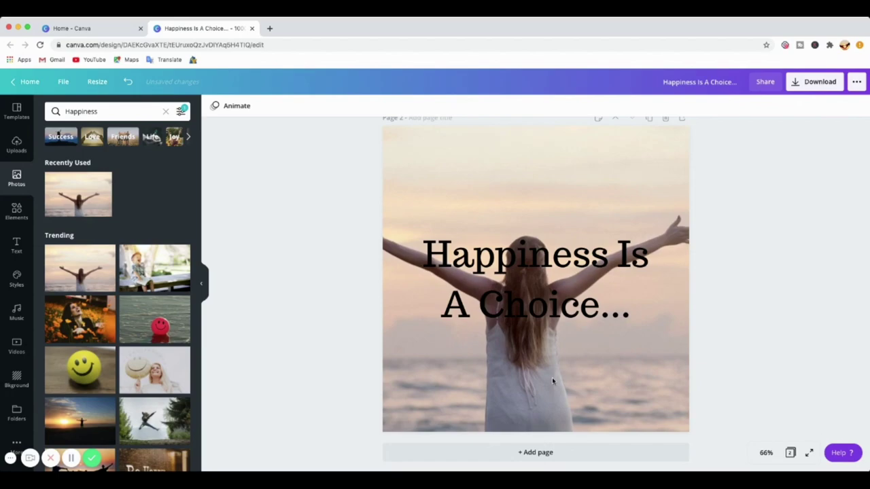
Shift the woman-by-the-sea photo slightly within its crop frame so the woman stands centred on page 2.
double_click(528, 209)
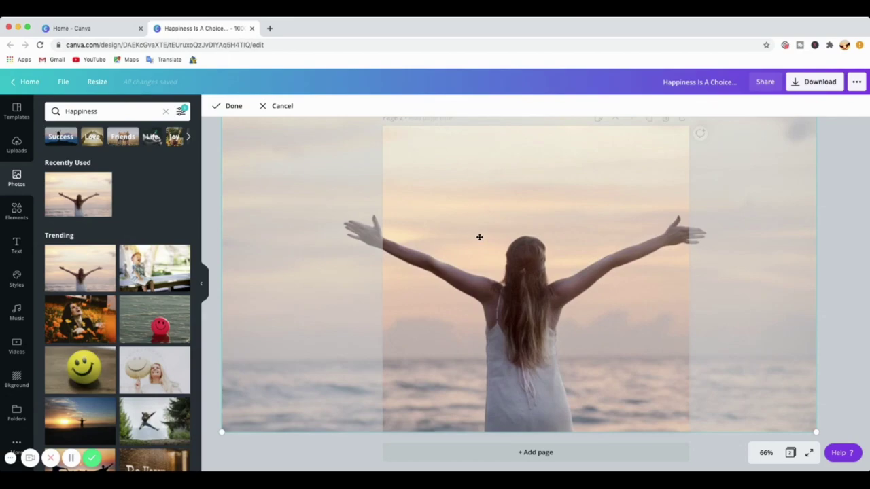
mouse_move(497, 242)
mouse_down()
mouse_move(514, 243)
mouse_move(506, 243)
mouse_up()
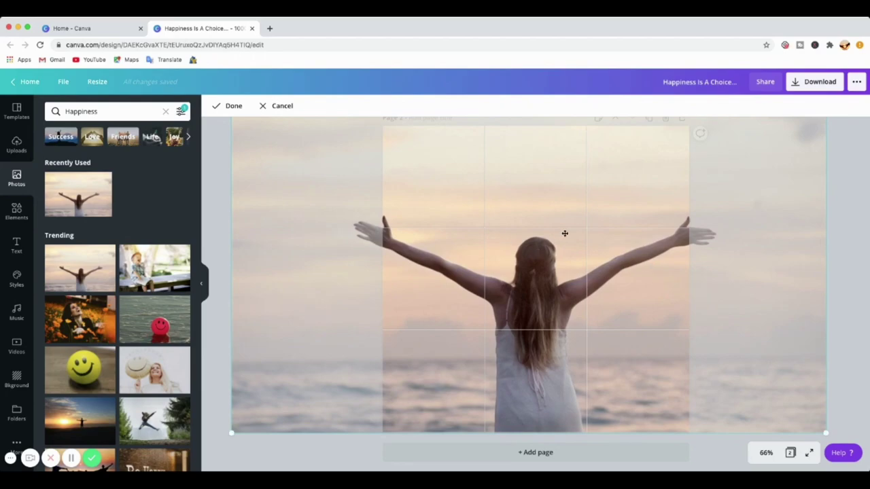
click(230, 106)
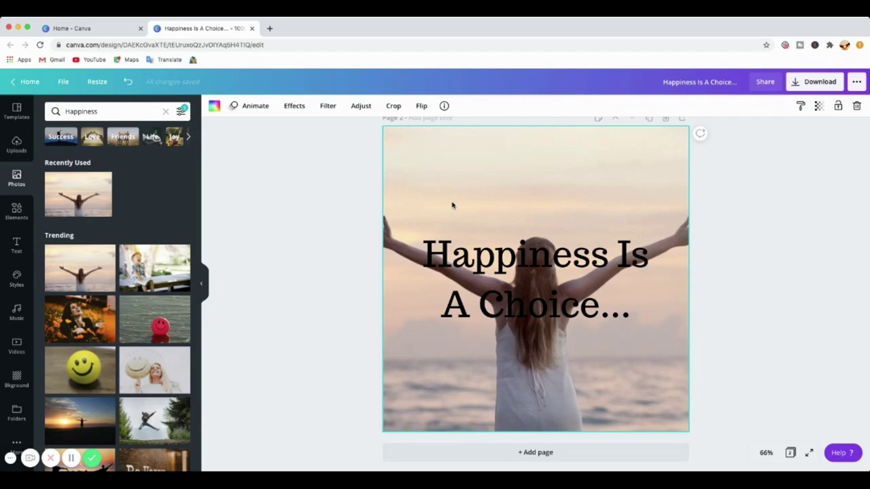
scroll(530, 212, up, 1)
scroll(532, 212, down, 1)
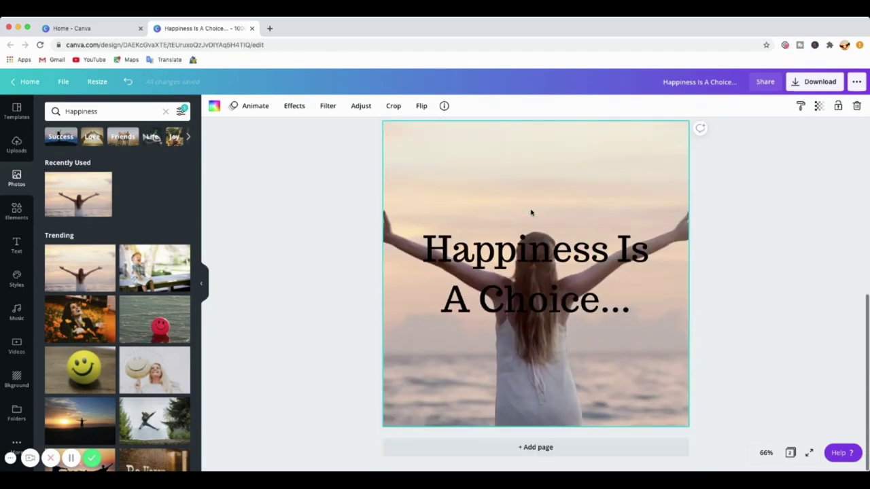
Place the quote text on page 2 above the woman's head and shrink it to font size 83.6.
scroll(536, 193, up, 1)
drag(529, 326, 527, 230)
drag(655, 265, 636, 257)
drag(487, 212, 494, 212)
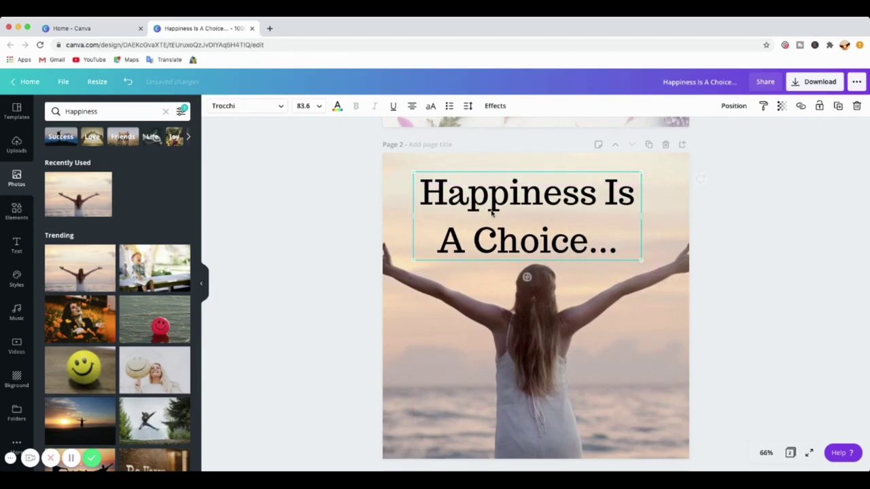
click(643, 327)
click(749, 318)
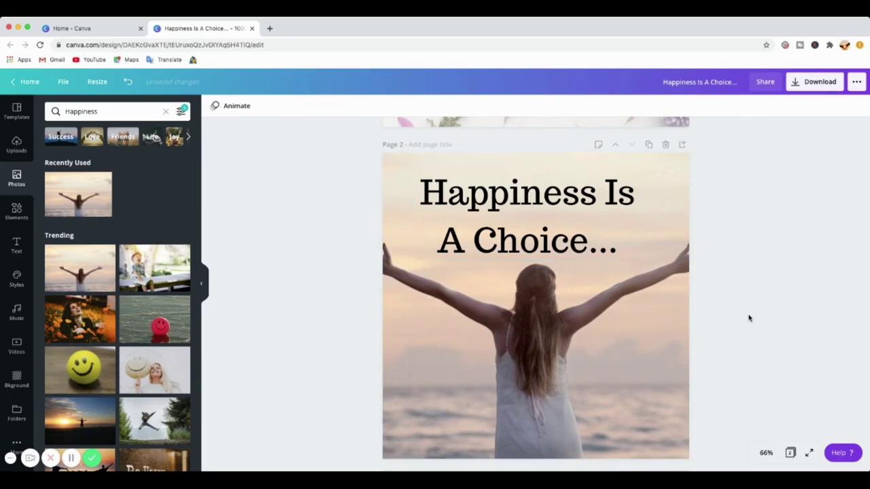
Compare the flower-background design on page 1 with the woman-by-the-sea design on page 2.
scroll(517, 227, up, 5)
scroll(560, 311, down, 2)
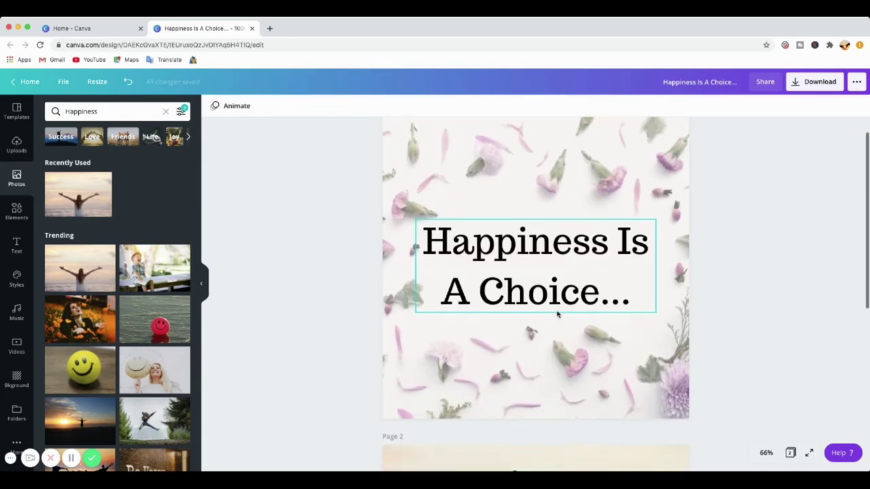
scroll(549, 307, up, 1)
scroll(537, 296, down, 5)
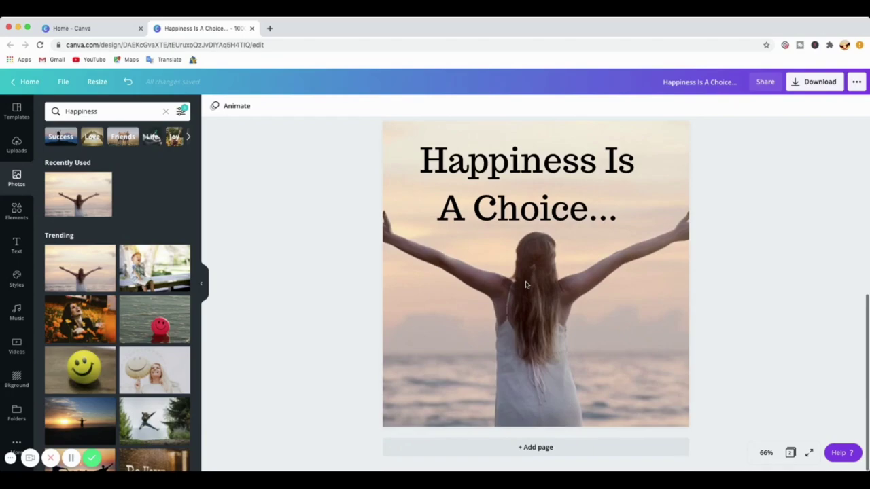
scroll(525, 284, up, 5)
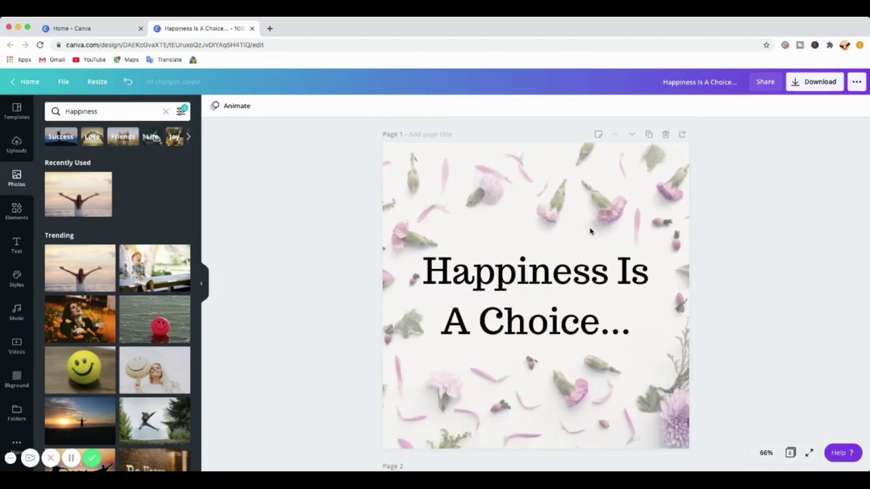
scroll(618, 224, down, 5)
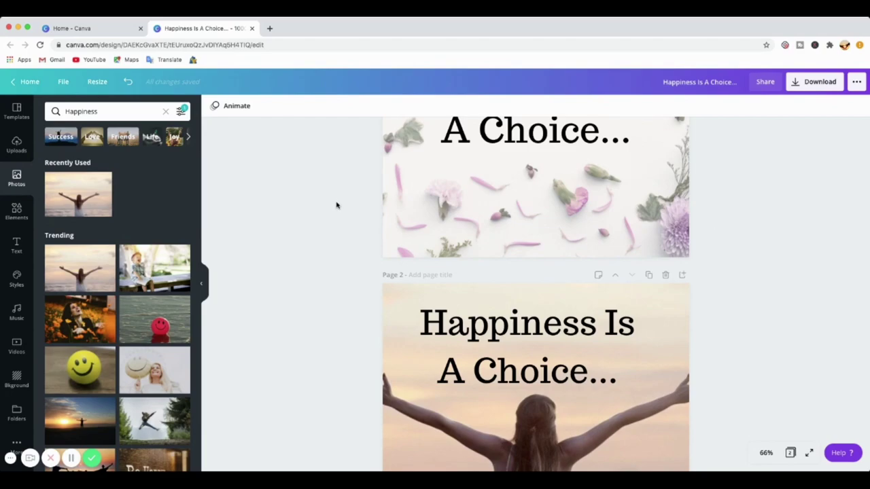
scroll(603, 226, up, 5)
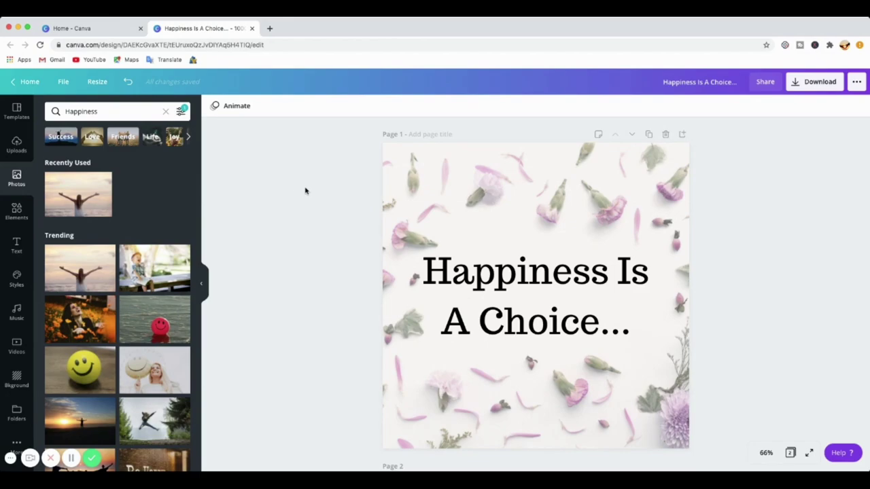
scroll(305, 191, down, 5)
scroll(305, 191, down, 3)
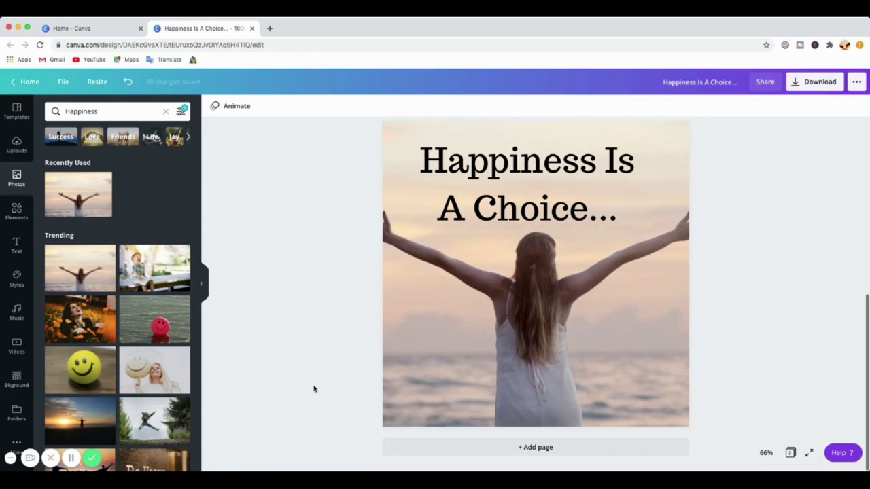
Open the Pexels free image library from the additional apps and integrations.
scroll(17, 405, down, 1)
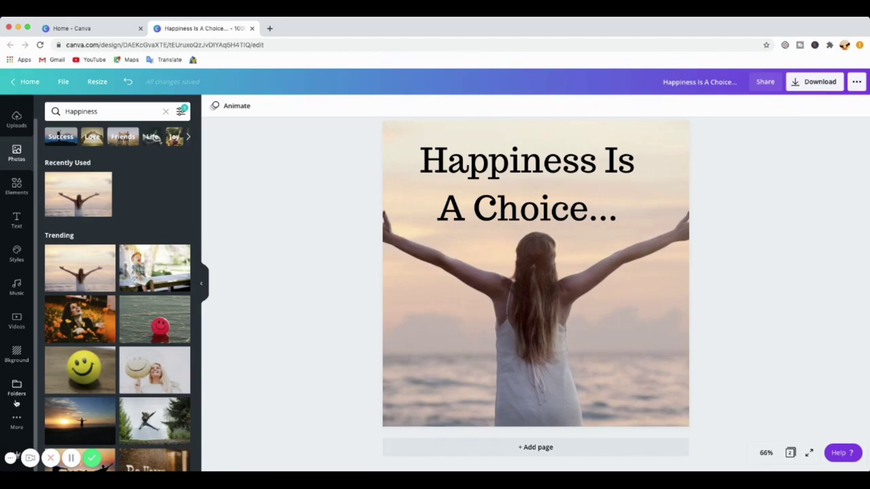
click(17, 427)
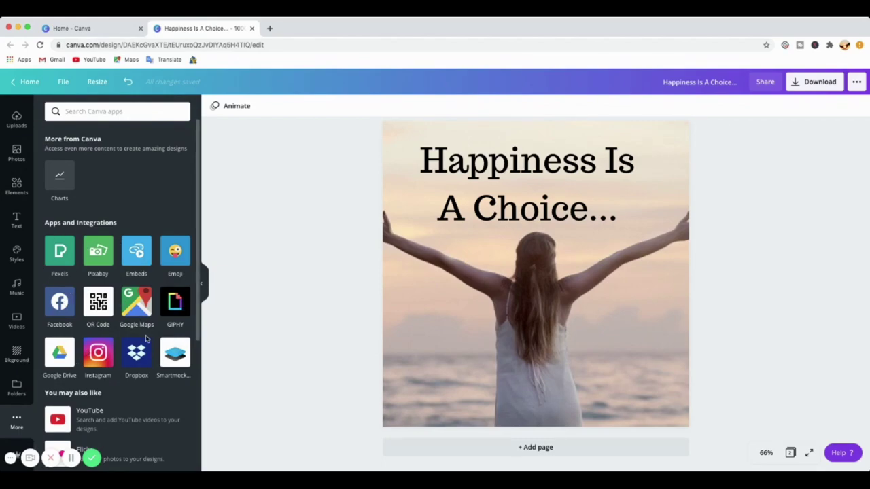
click(59, 253)
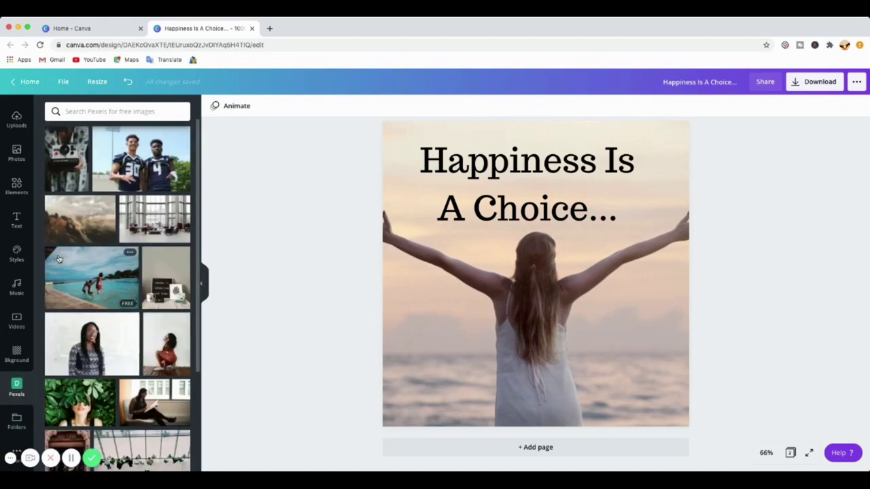